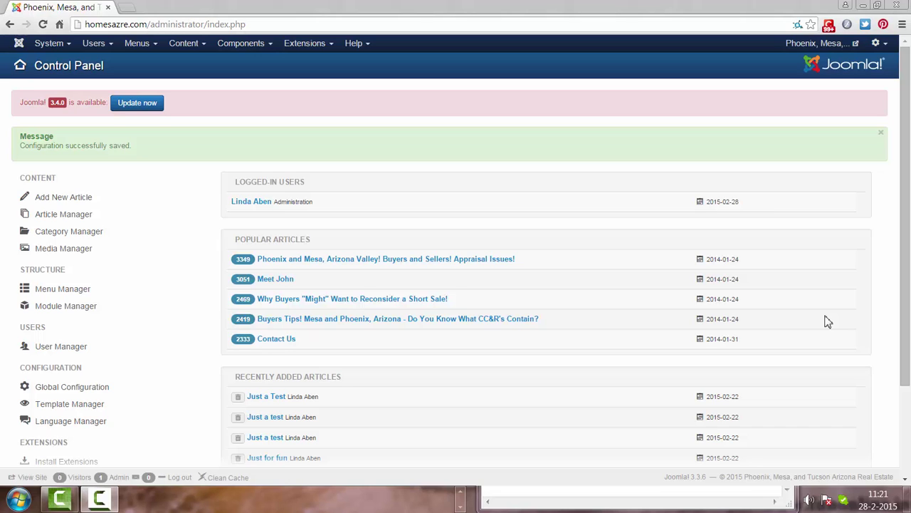
# - Open the server settings of the site's Global Configuration
pyautogui.click(60, 47)
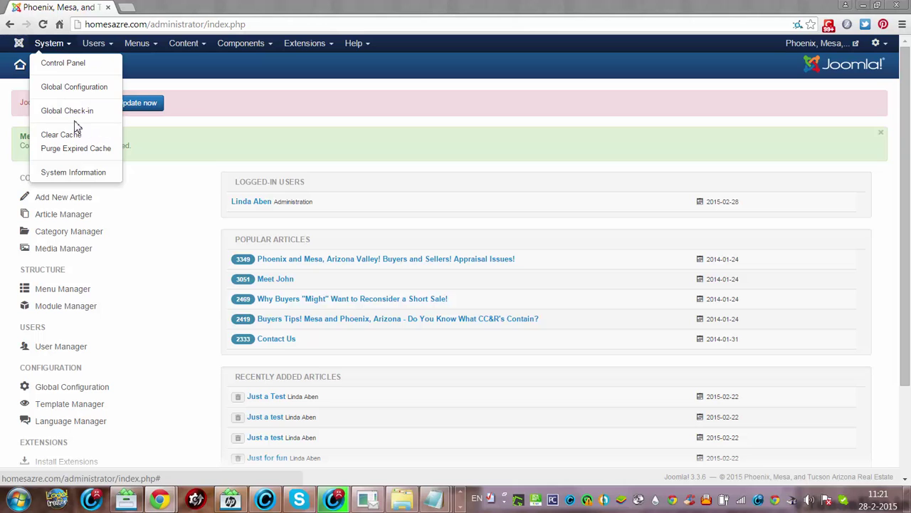
pyautogui.click(74, 88)
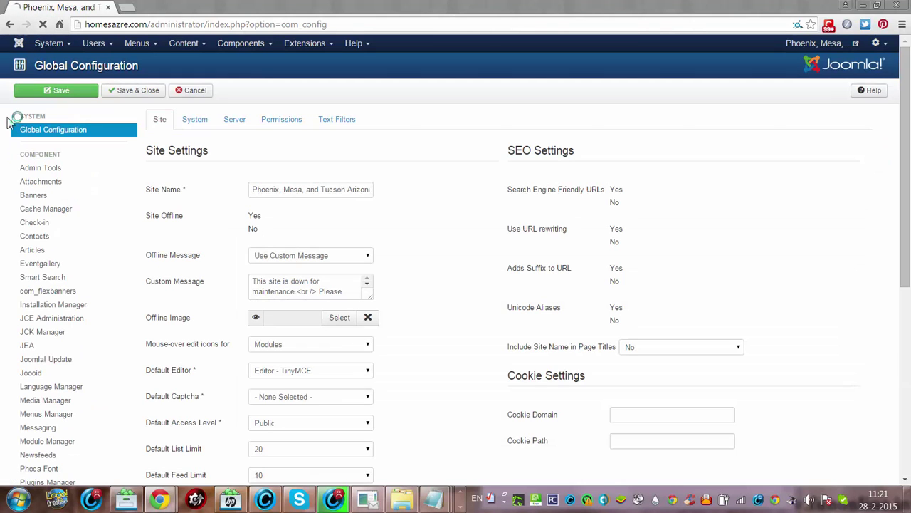
pyautogui.click(236, 121)
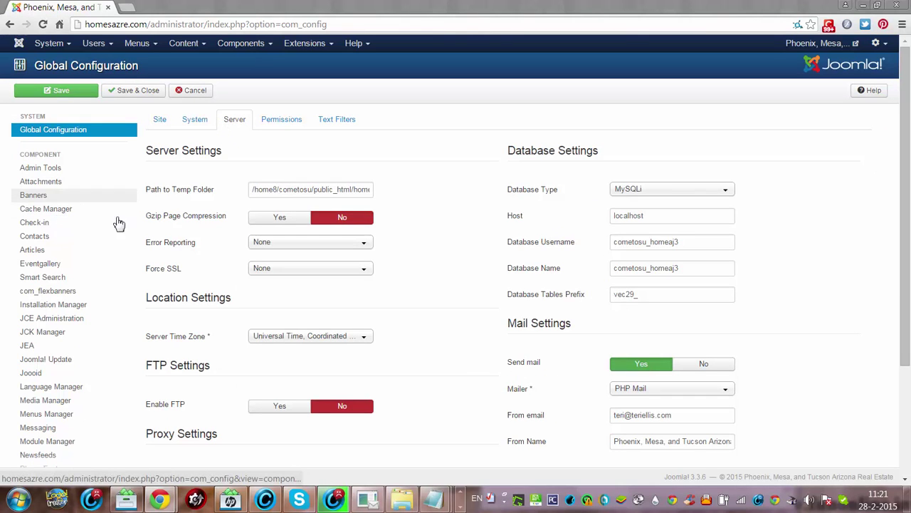
pyautogui.rightClick(286, 244)
pyautogui.click(283, 245)
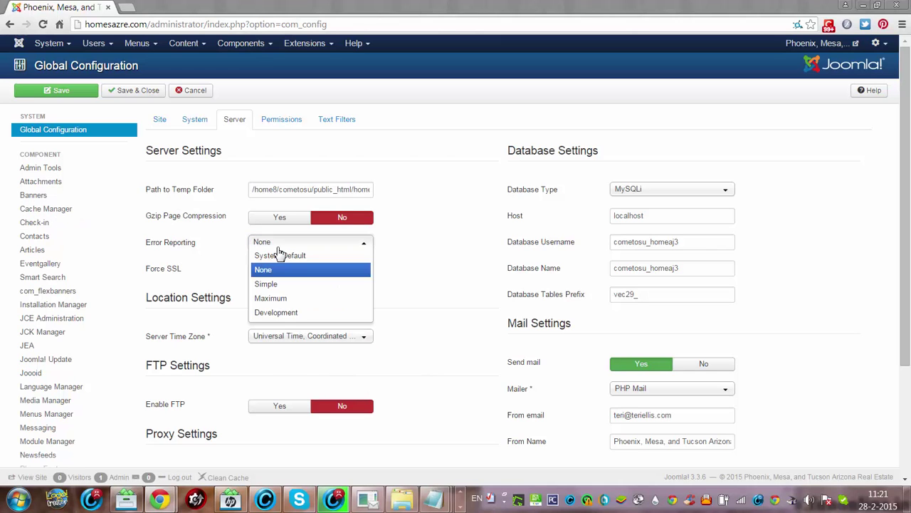
pyautogui.click(278, 313)
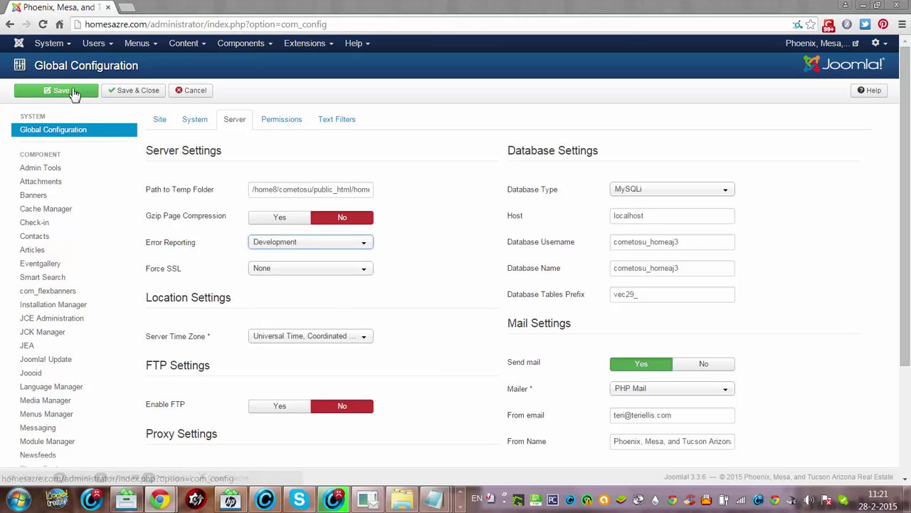
# - Set Error Reporting to Maximum and save the configuration
pyautogui.click(265, 246)
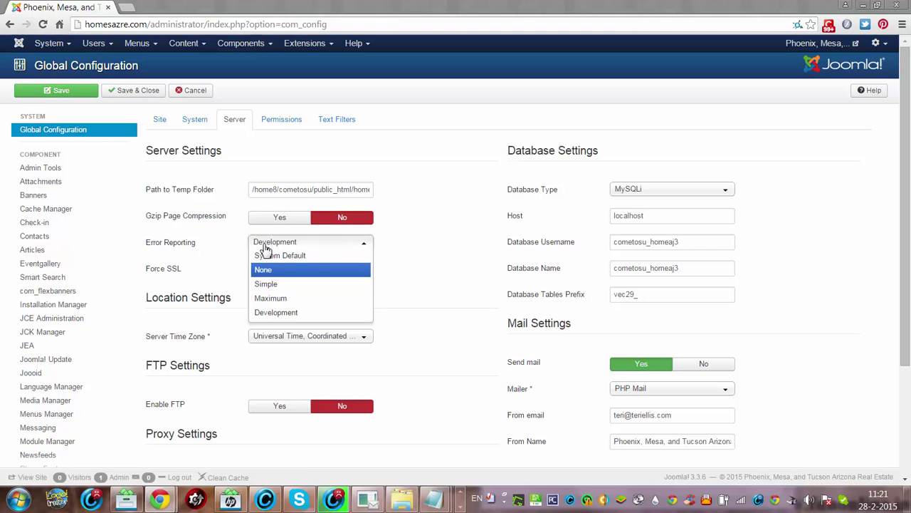
pyautogui.click(283, 300)
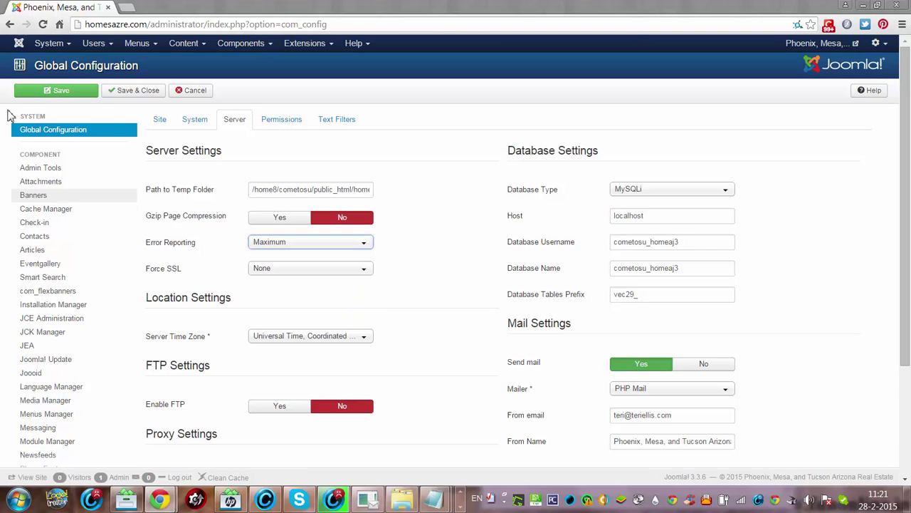
pyautogui.click(91, 98)
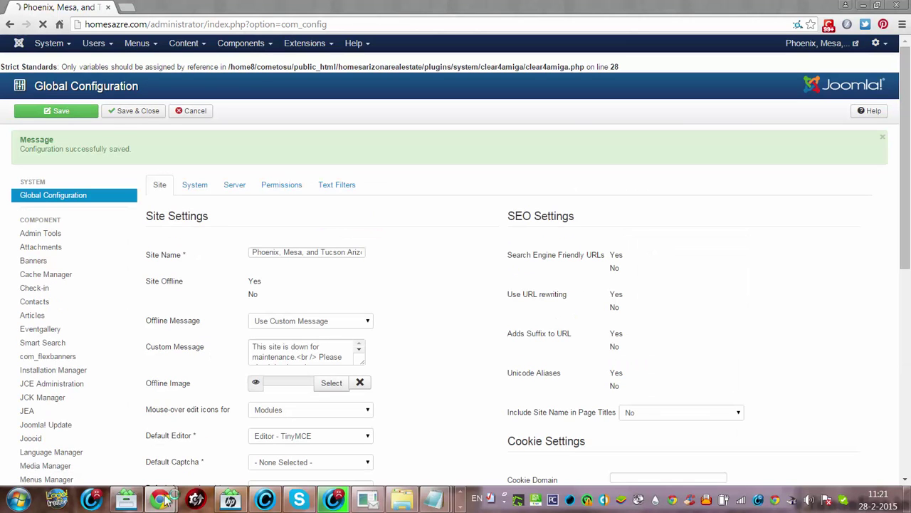
# - Load the site's front page, homesazre.com, in a new tab of the browser window holding the Joomla administration
pyautogui.moveTo(167, 501)
pyautogui.click(126, 426)
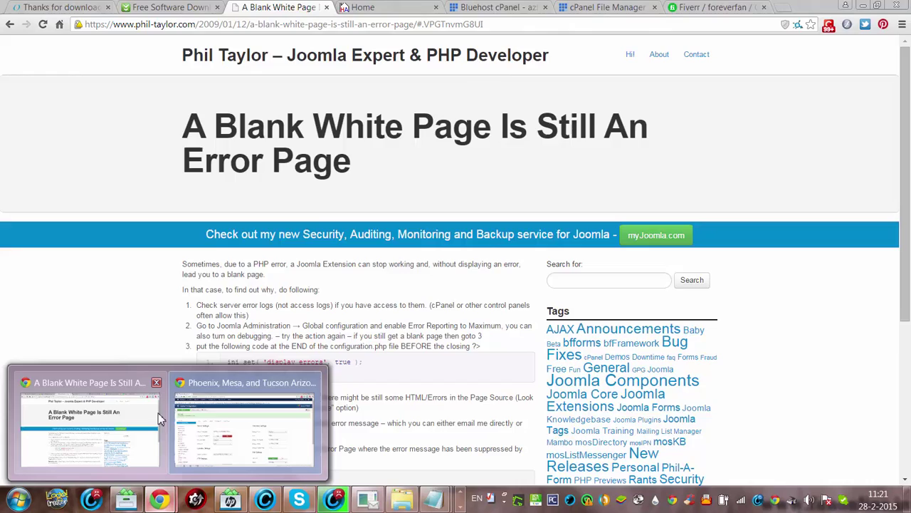
pyautogui.click(223, 417)
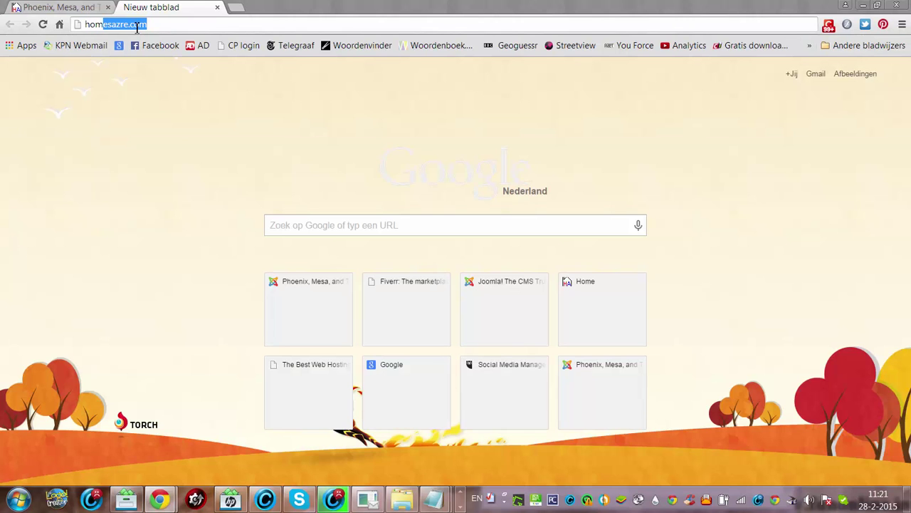
pyautogui.press('Return')
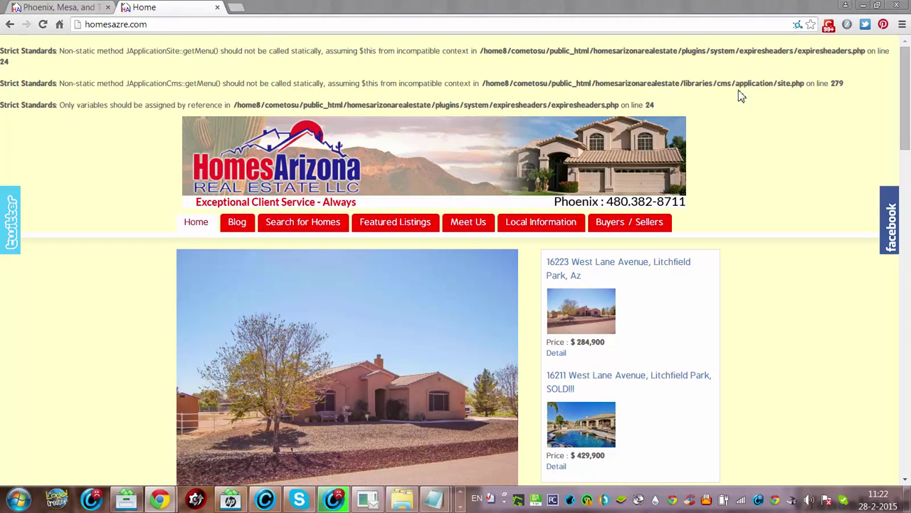
# - Copy all the Strict Standards messages above the front page's header banner
pyautogui.moveTo(704, 106); pyautogui.dragTo(3, 43)
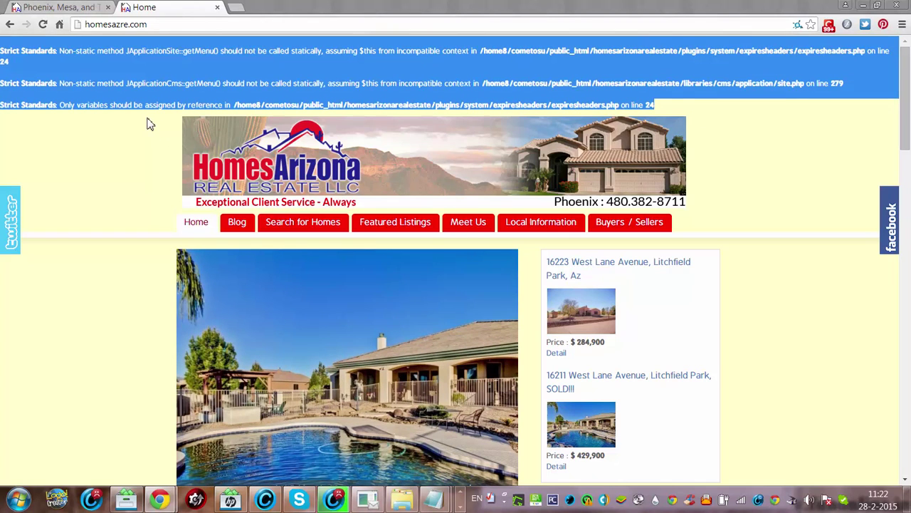
pyautogui.click(147, 122)
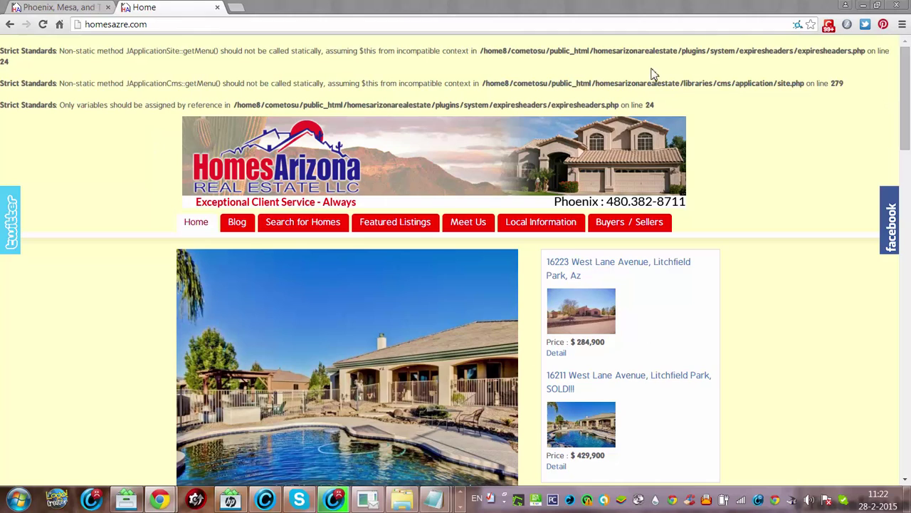
pyautogui.moveTo(664, 107); pyautogui.dragTo(93, 4)
pyautogui.hotkey('ctrl', 'c')
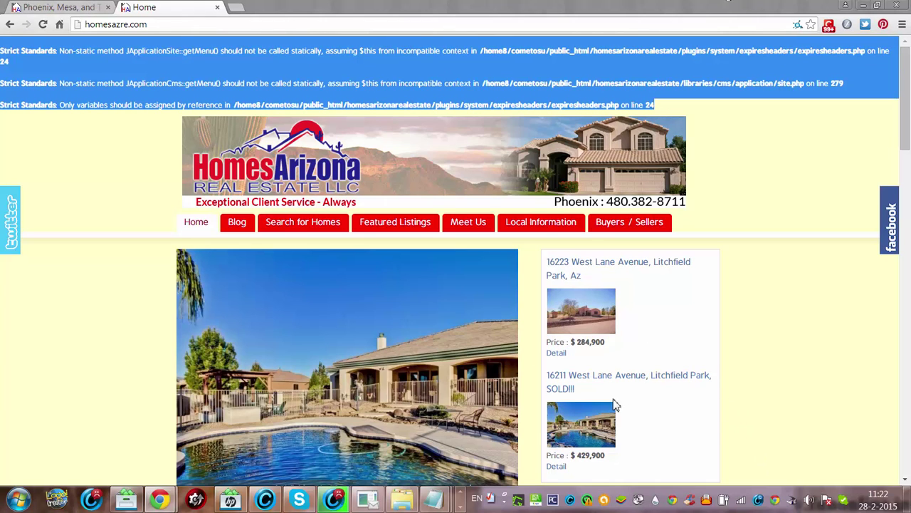
# - Switch to the untitled Notepad document, add the heading "Frontpage:" and paste the copied messages below it
pyautogui.moveTo(434, 499)
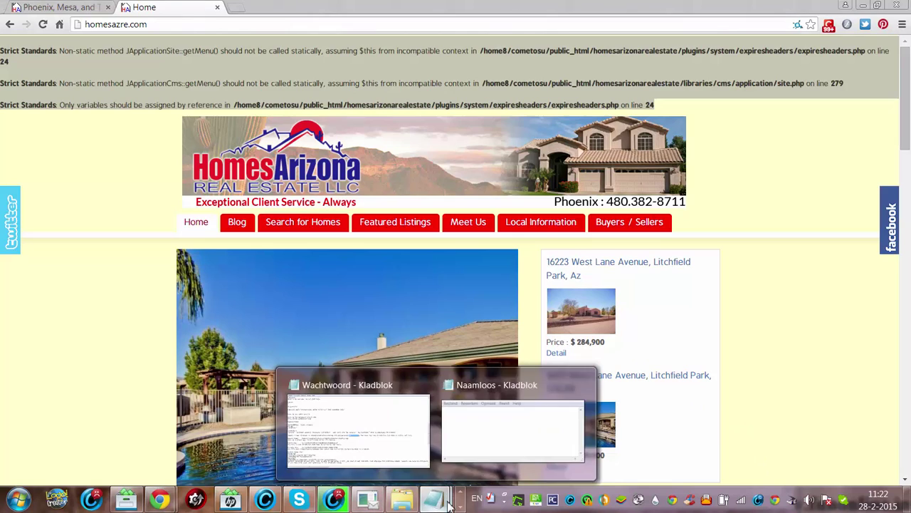
pyautogui.click(519, 424)
pyautogui.write('Frontpage:')
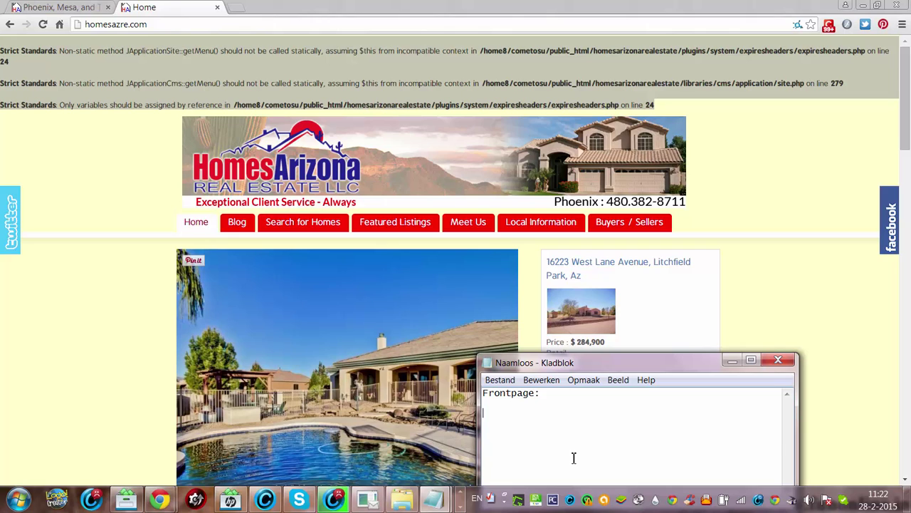
pyautogui.hotkey('ctrl', 'v')
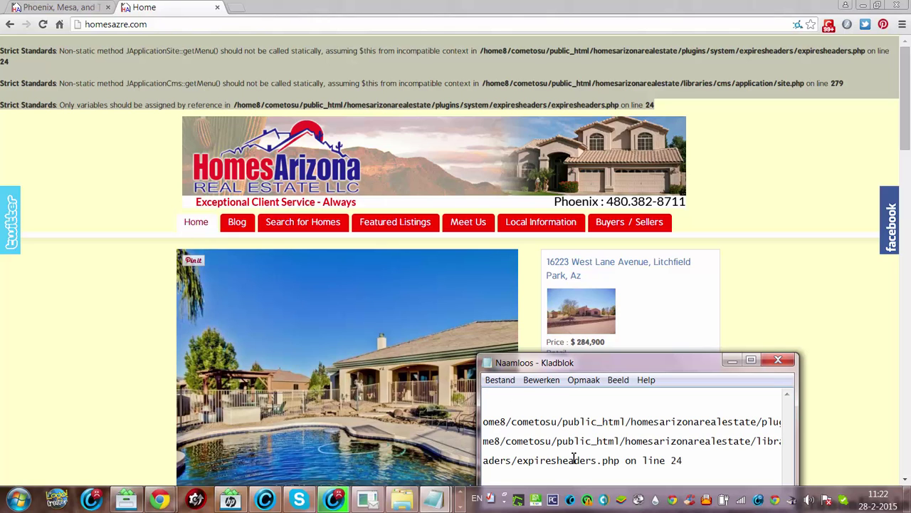
# - Return to the browser and examine the rest of the front page for further error messages
pyautogui.click(779, 147)
pyautogui.scroll(-15, 780, 147)
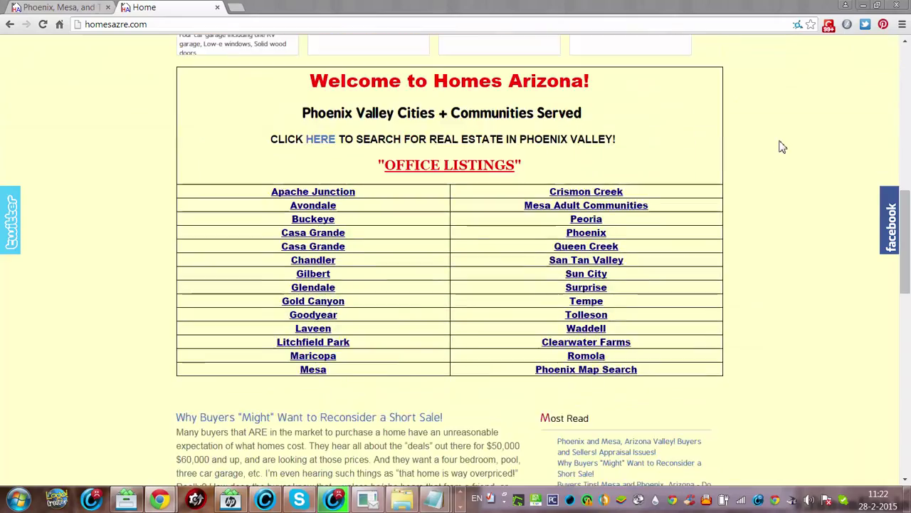
pyautogui.moveTo(905, 420)
pyautogui.mouseDown()
pyautogui.moveTo(905, 335)
pyautogui.moveTo(905, 428)
pyautogui.mouseUp()
pyautogui.press('Home')
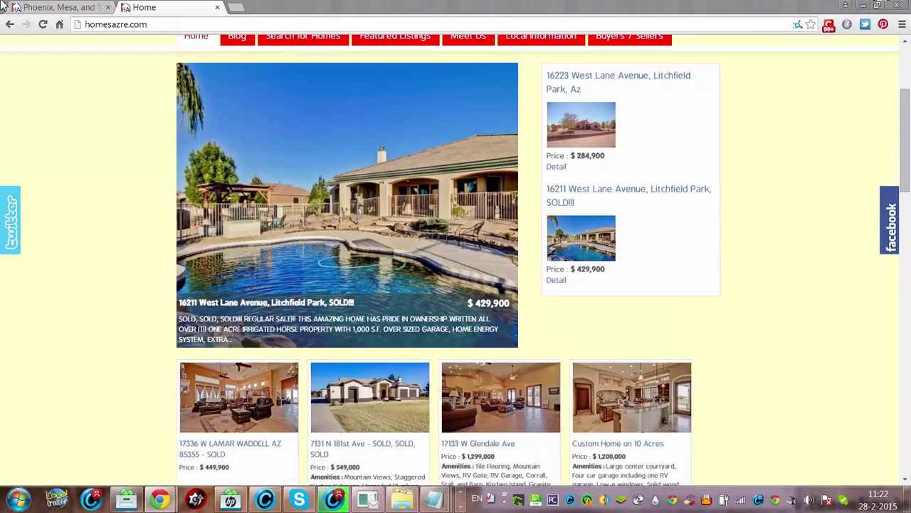
# - Copy the complete Strict Standards message about clear4amiga.php from the Global Configuration page
pyautogui.click(48, 9)
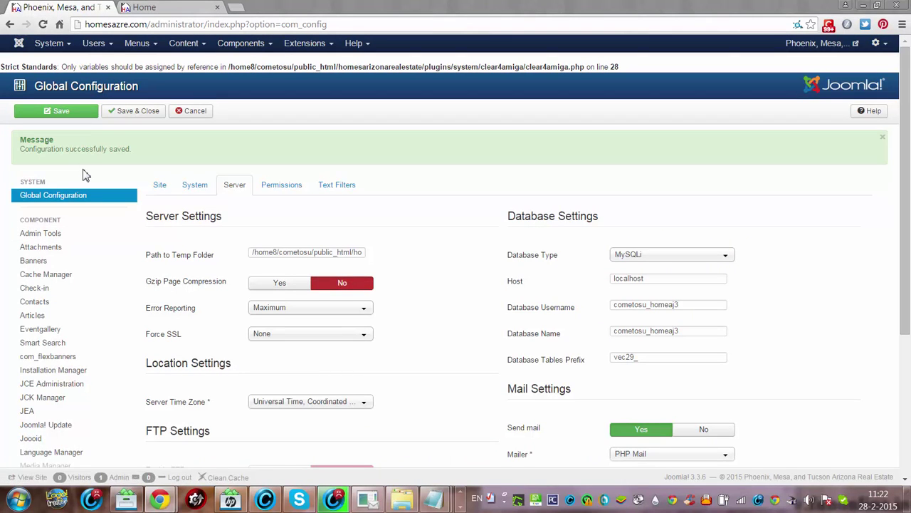
pyautogui.moveTo(658, 67); pyautogui.dragTo(287, 67)
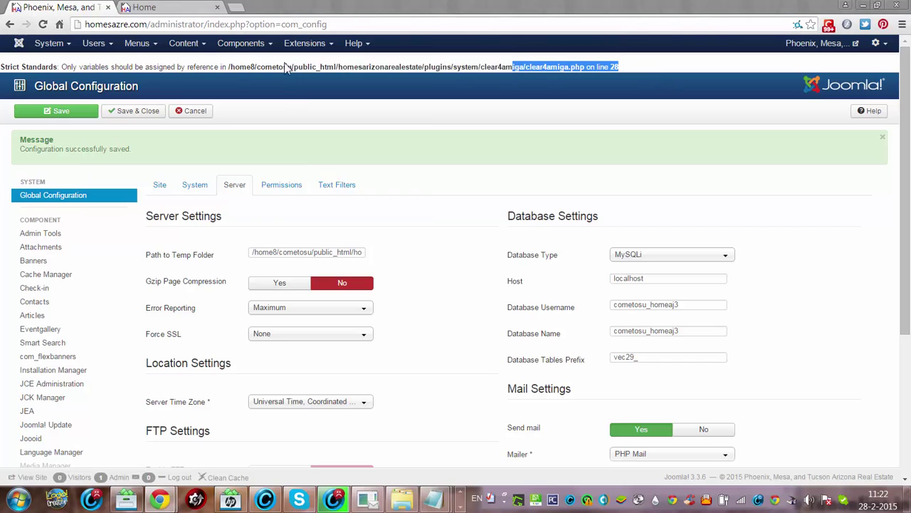
pyautogui.rightClick(287, 66)
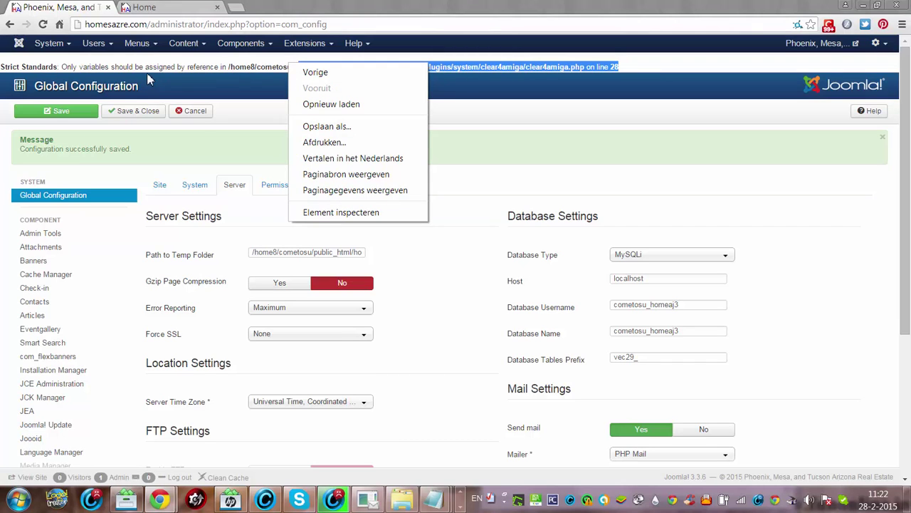
pyautogui.click(249, 130)
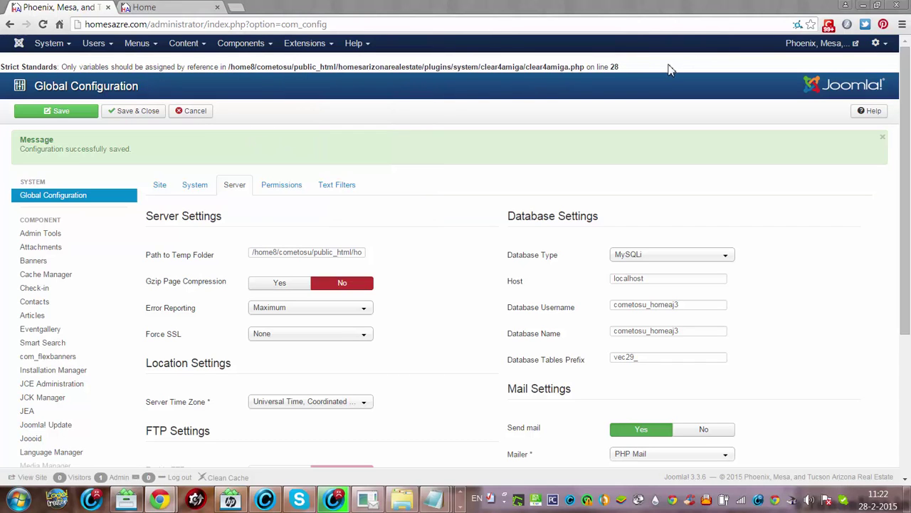
pyautogui.moveTo(669, 69); pyautogui.dragTo(10, 69)
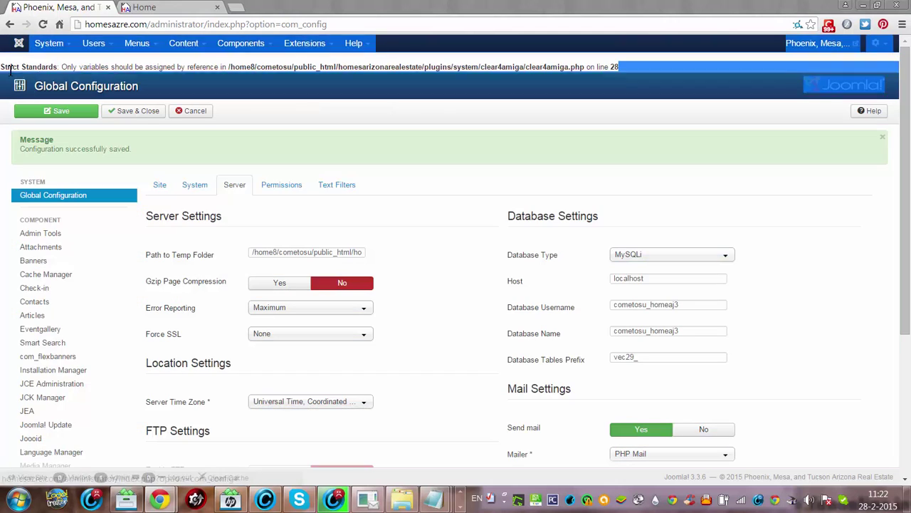
pyautogui.click(528, 388)
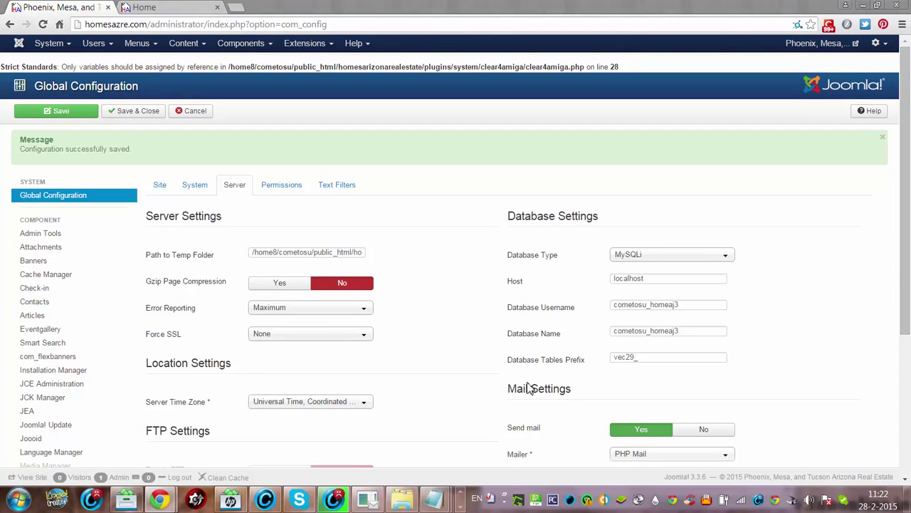
pyautogui.moveTo(645, 69); pyautogui.dragTo(148, 61)
pyautogui.click(166, 66)
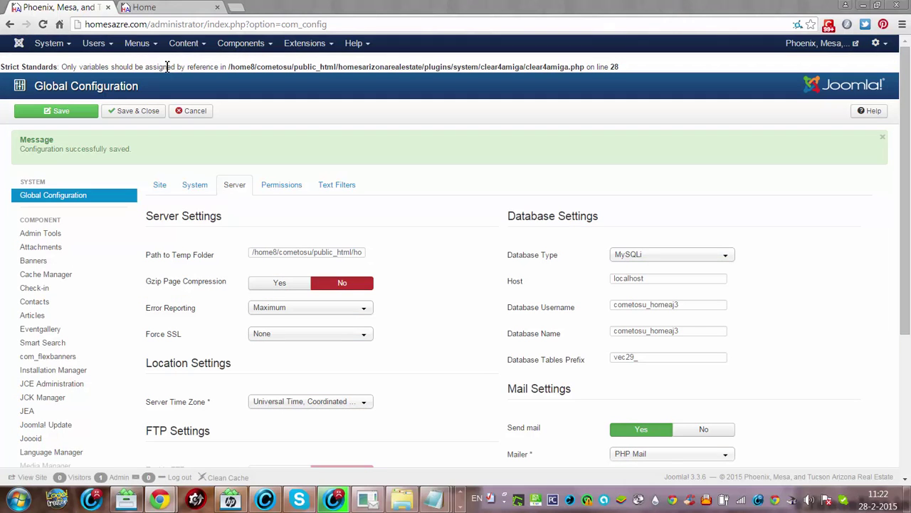
pyautogui.tripleClick(630, 67)
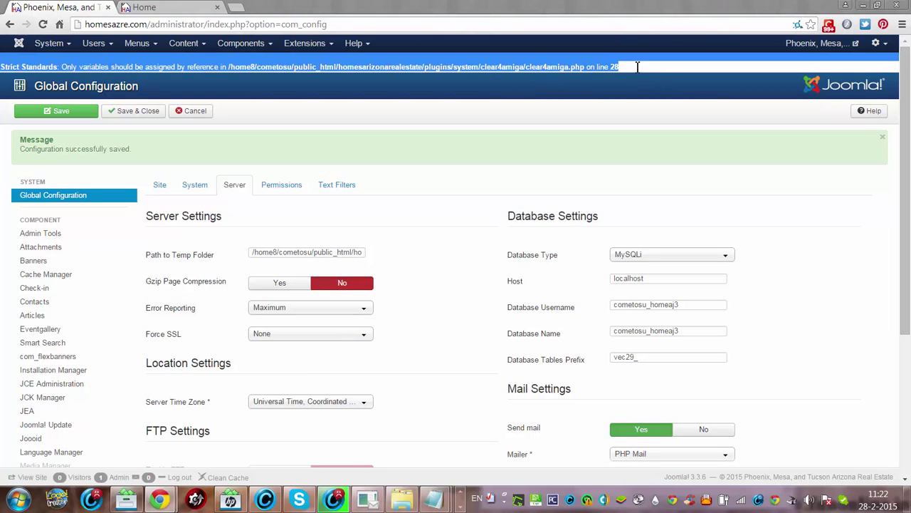
pyautogui.moveTo(631, 66); pyautogui.dragTo(67, 62)
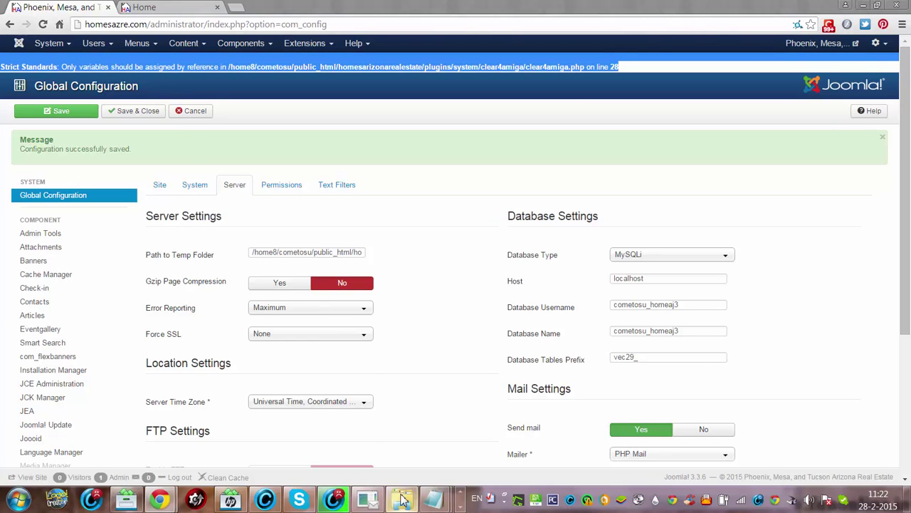
# - Switch to the maximized Notepad document, add the heading "Backend" below the front page messages and paste the copied message
pyautogui.moveTo(430, 491)
pyautogui.click(539, 447)
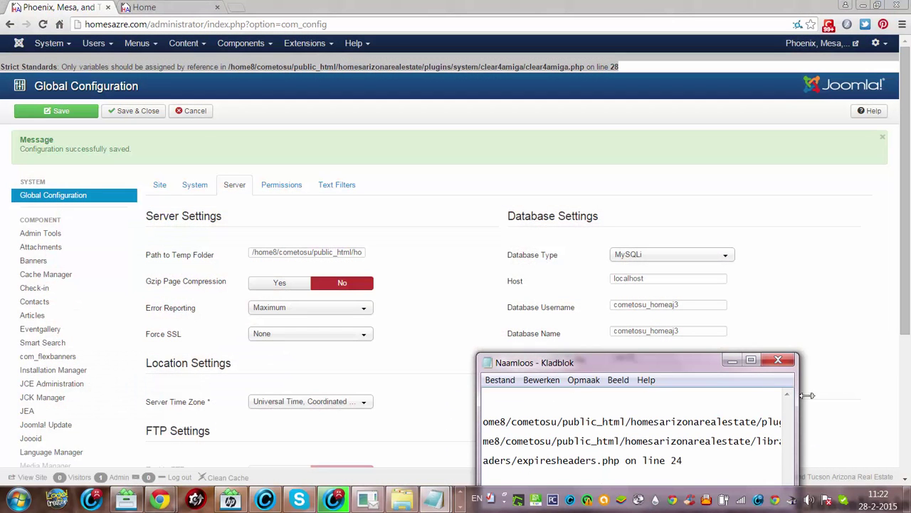
pyautogui.click(752, 360)
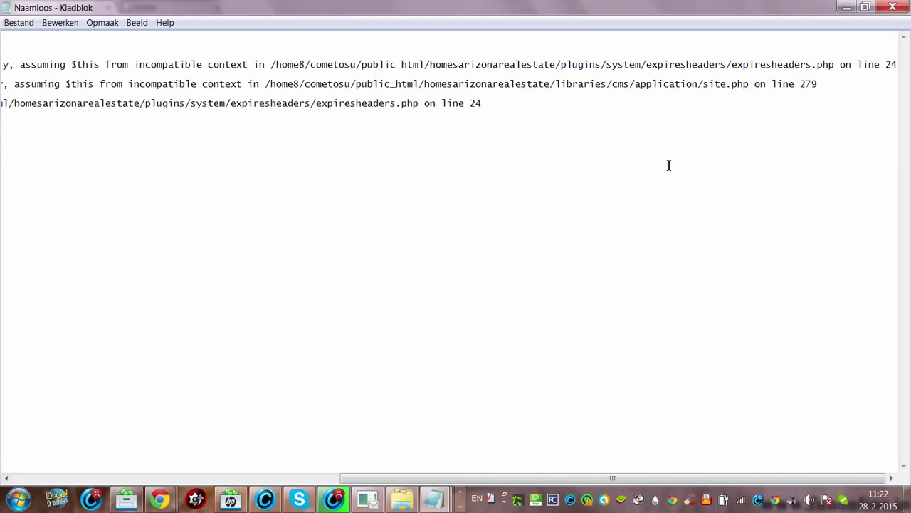
pyautogui.press('Return')
pyautogui.press('Return')
pyautogui.press('Return')
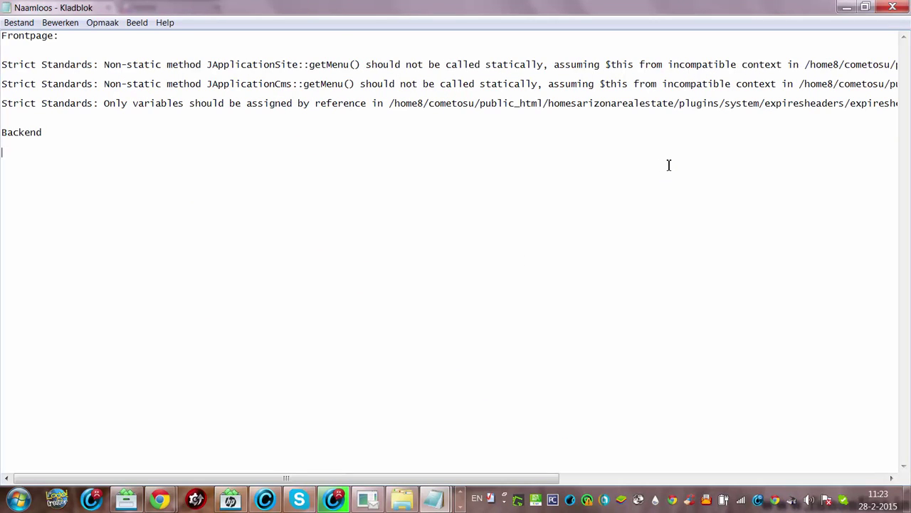
pyautogui.hotkey('ctrl', 'v')
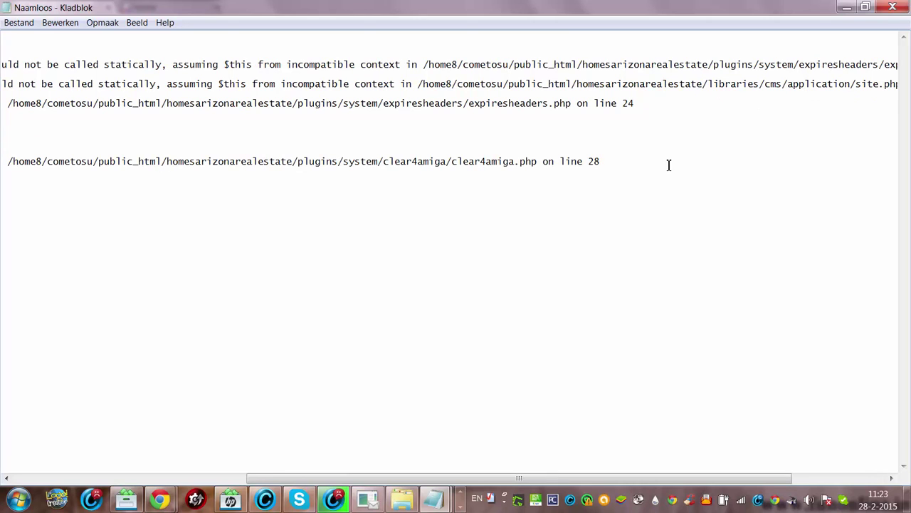
# - Return to the browser, load homesazre.com/administrator/ and look through the Control Panel
pyautogui.click(847, 7)
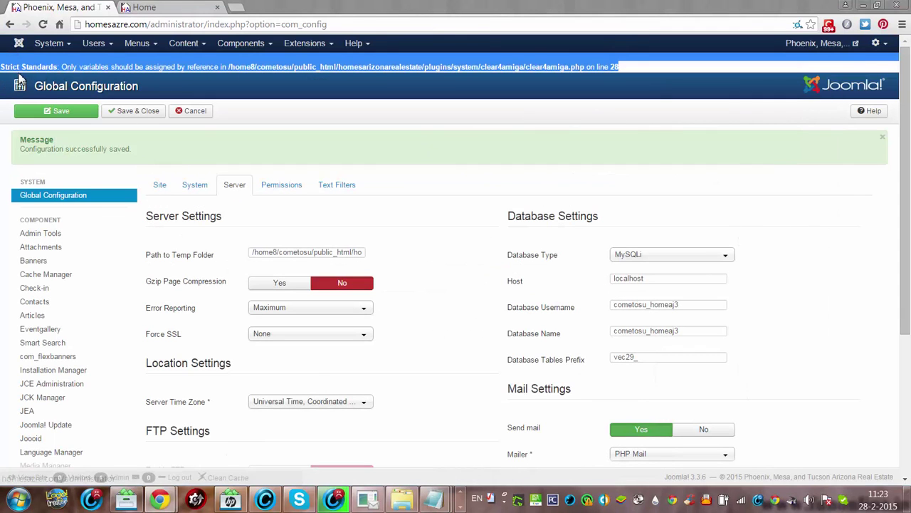
pyautogui.moveTo(205, 25); pyautogui.dragTo(467, 14)
pyautogui.press('Delete')
pyautogui.press('Return')
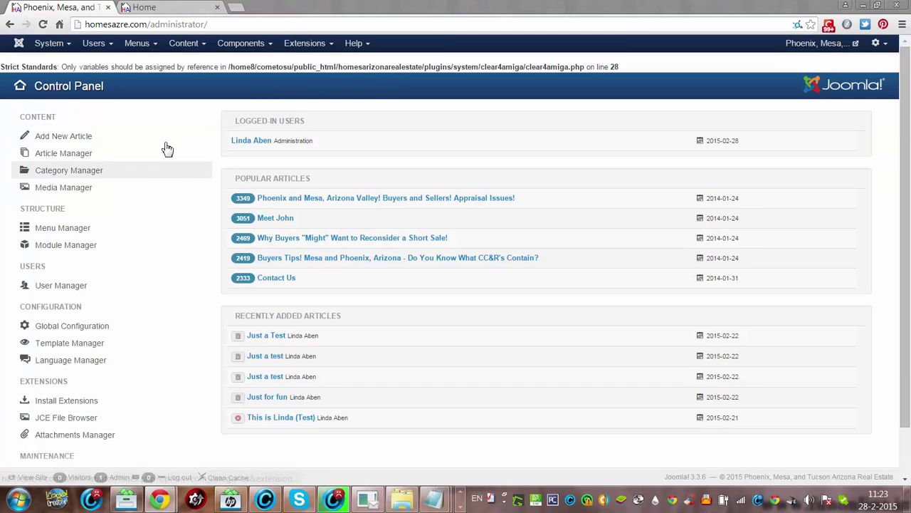
pyautogui.scroll(-2, 156, 148)
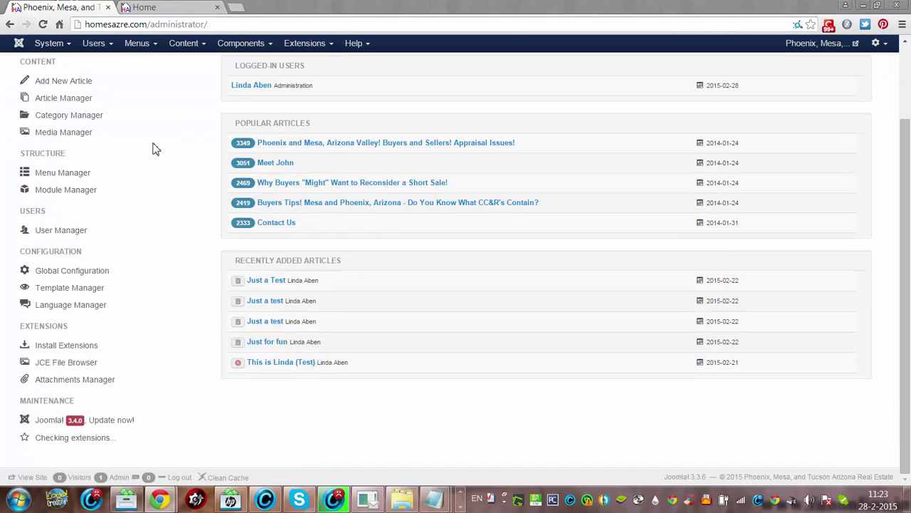
# - Open the available Joomla 3.4.0 update from the Control Panel and install it with the existing installation method
pyautogui.scroll(3, 155, 149)
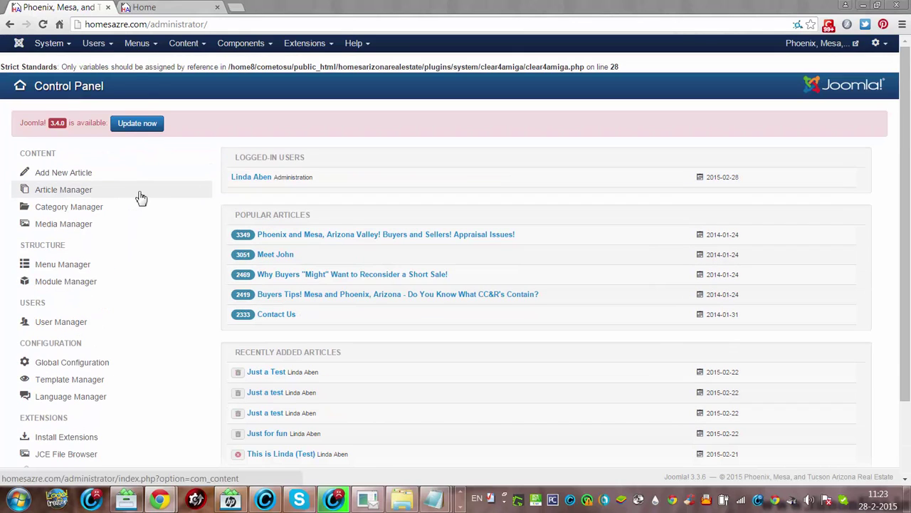
pyautogui.rightClick(137, 125)
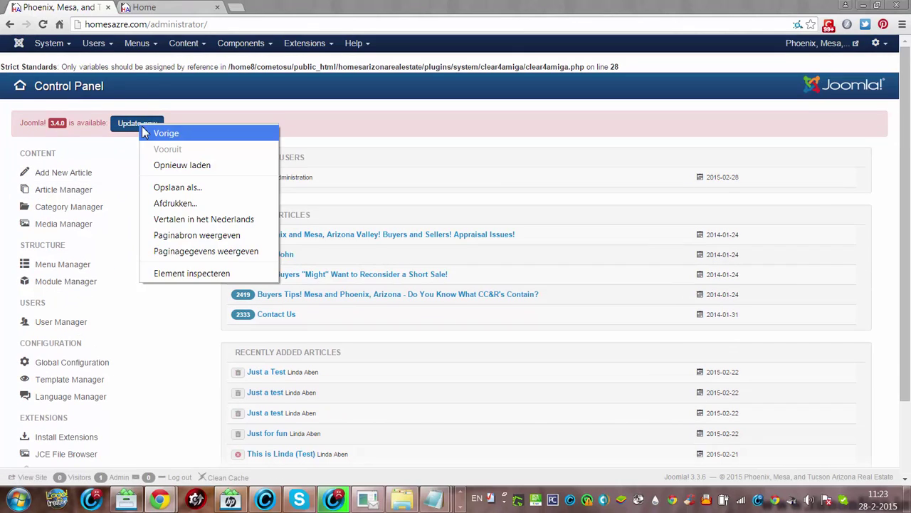
pyautogui.click(138, 125)
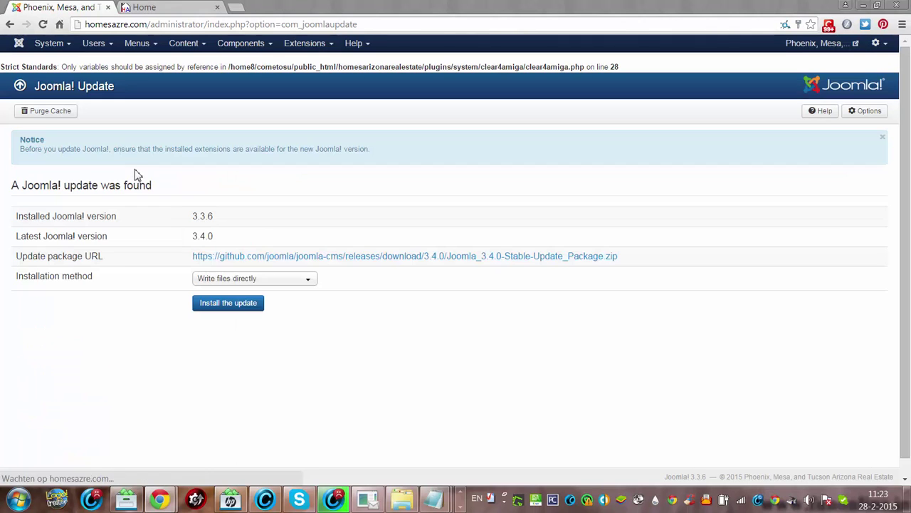
pyautogui.click(216, 312)
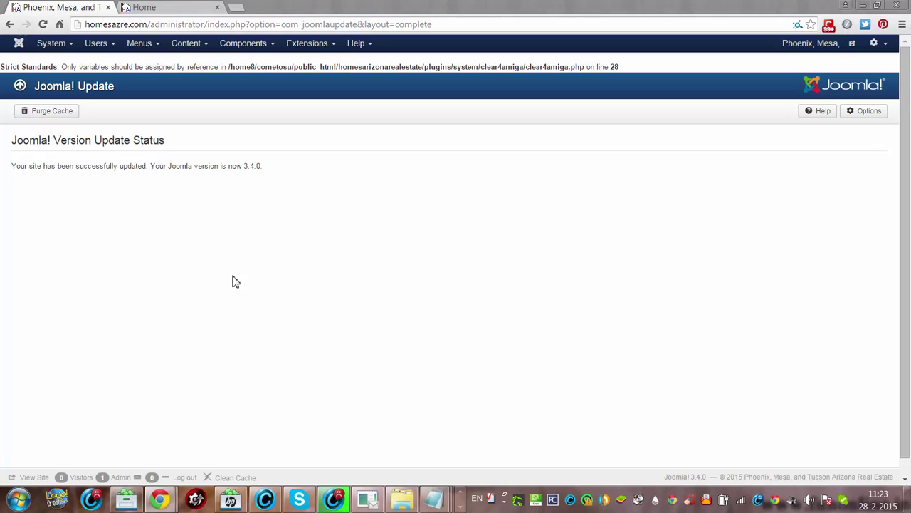
# - Open the Extension Manager and check the database table structure in its Database view
pyautogui.rightClick(306, 44)
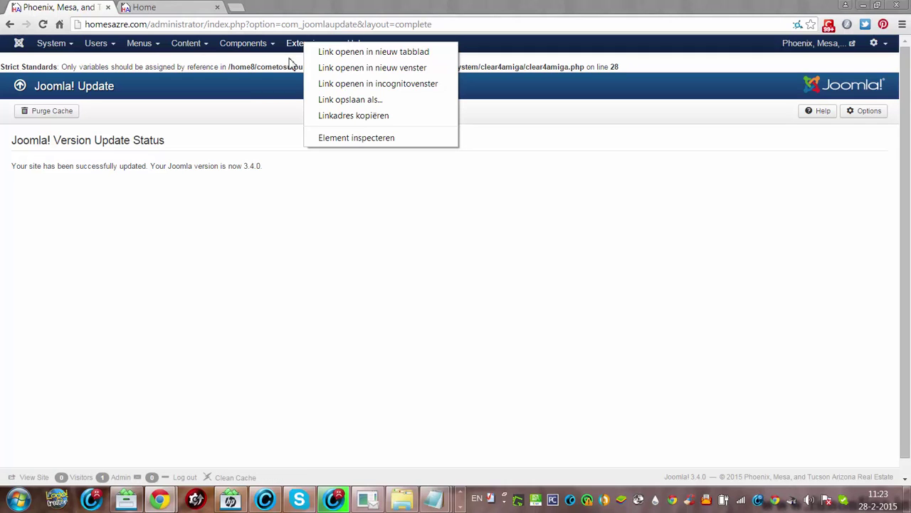
pyautogui.click(298, 43)
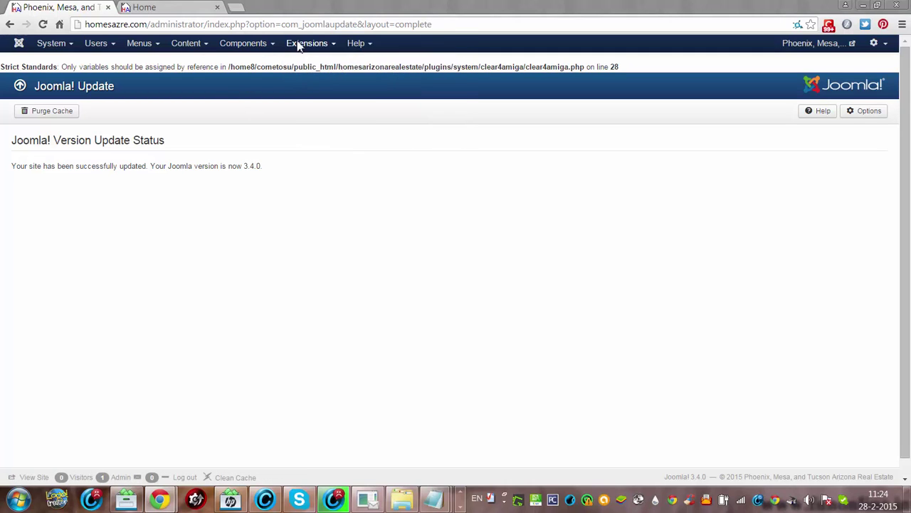
pyautogui.click(325, 63)
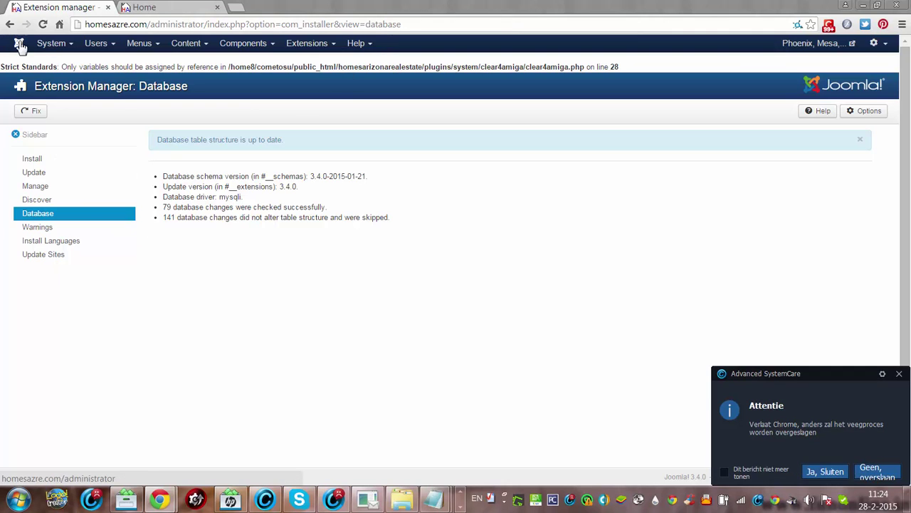
# - Log out of the Joomla administration
pyautogui.click(42, 48)
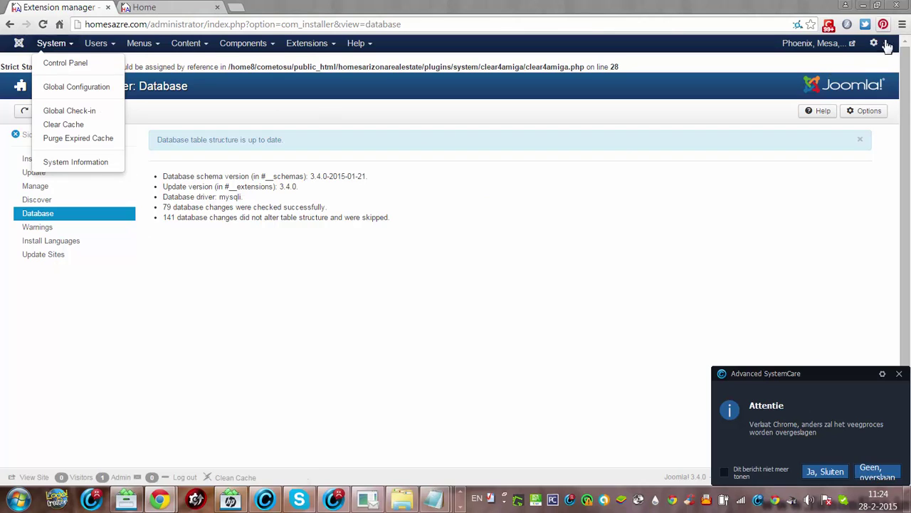
pyautogui.click(883, 43)
pyautogui.click(824, 111)
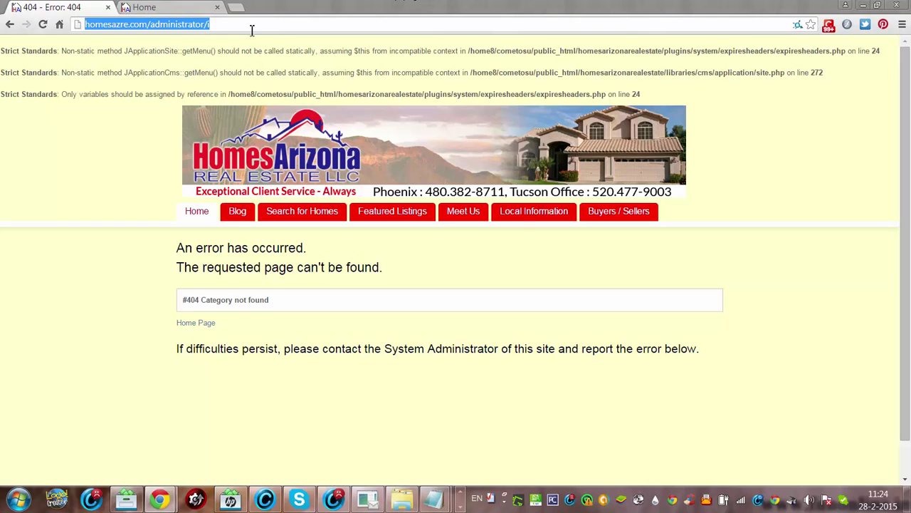
# - Load homesazre.com and look through the front page for error messages
pyautogui.click(251, 30)
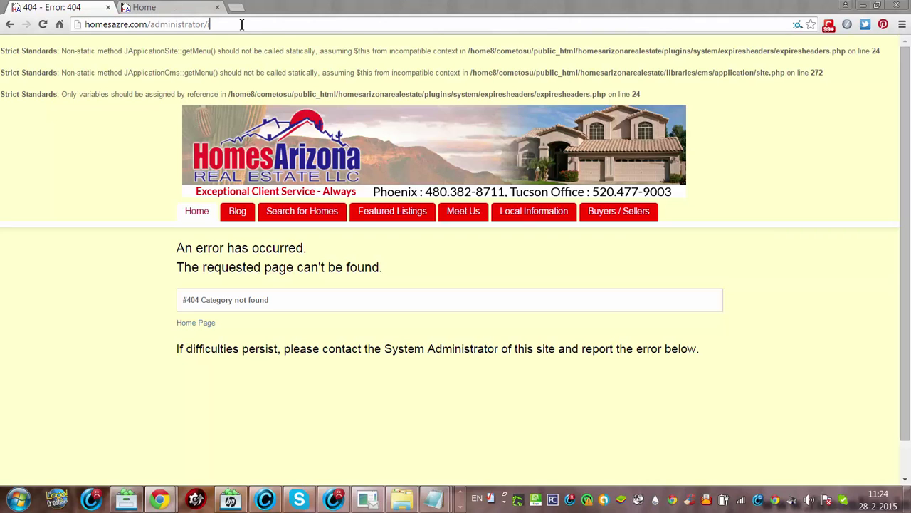
pyautogui.press('BackSpace')
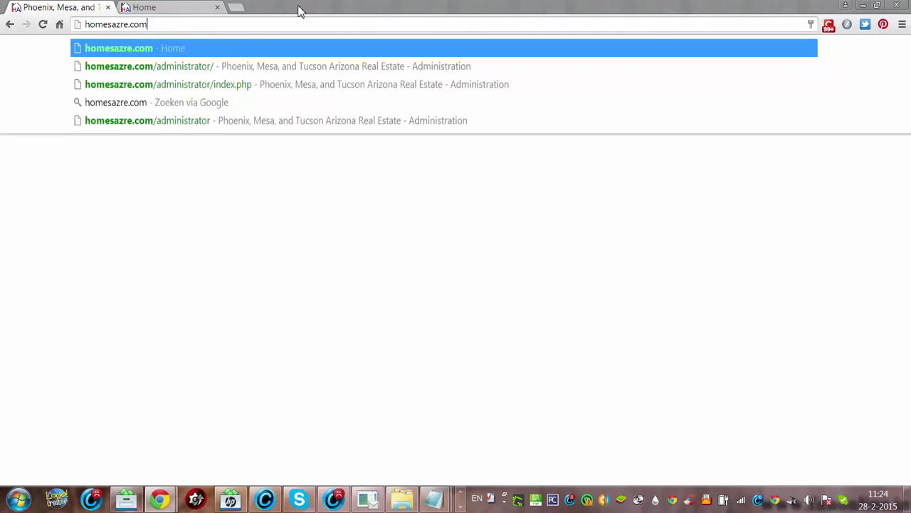
pyautogui.press('Return')
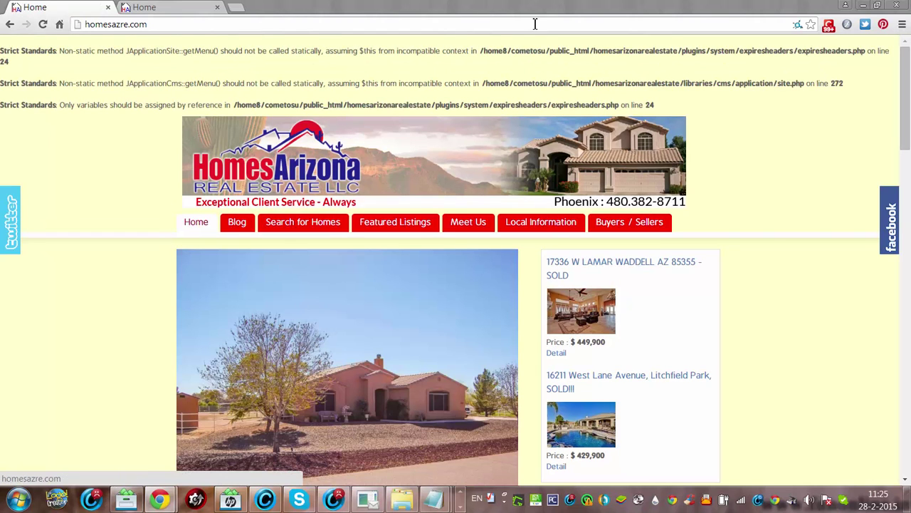
pyautogui.scroll(-6, 482, 149)
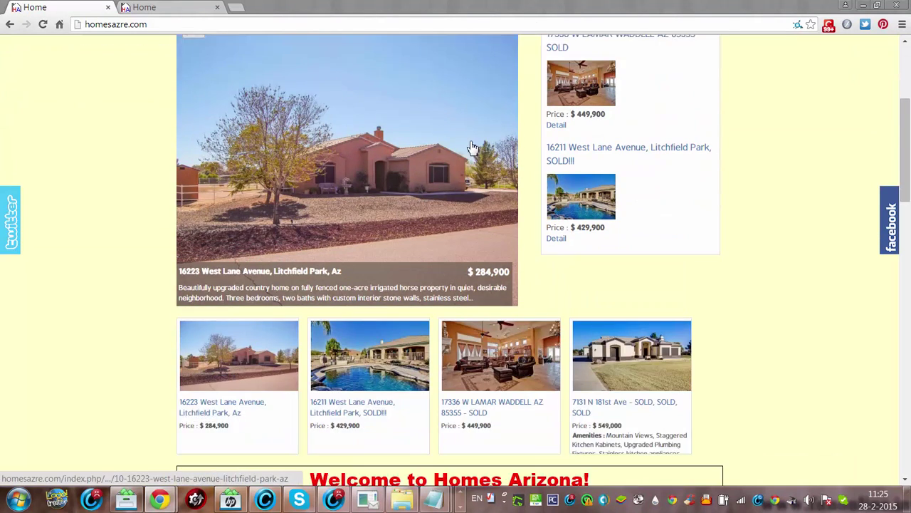
pyautogui.scroll(6, 474, 156)
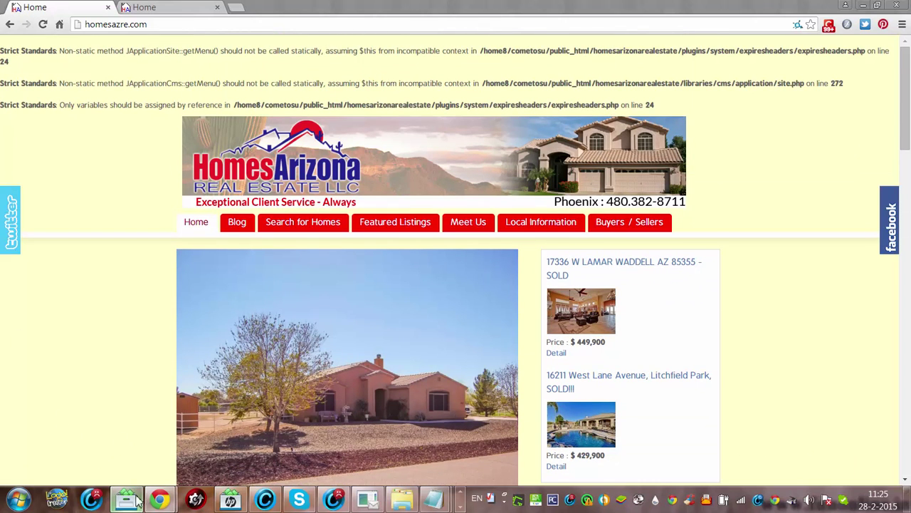
# - Switch to the cPanel File Manager in the other browser window and extract Joomla_3.3.6-Stable-Full_Package.zip into /public_html/homesarizonarealestate
pyautogui.moveTo(154, 503)
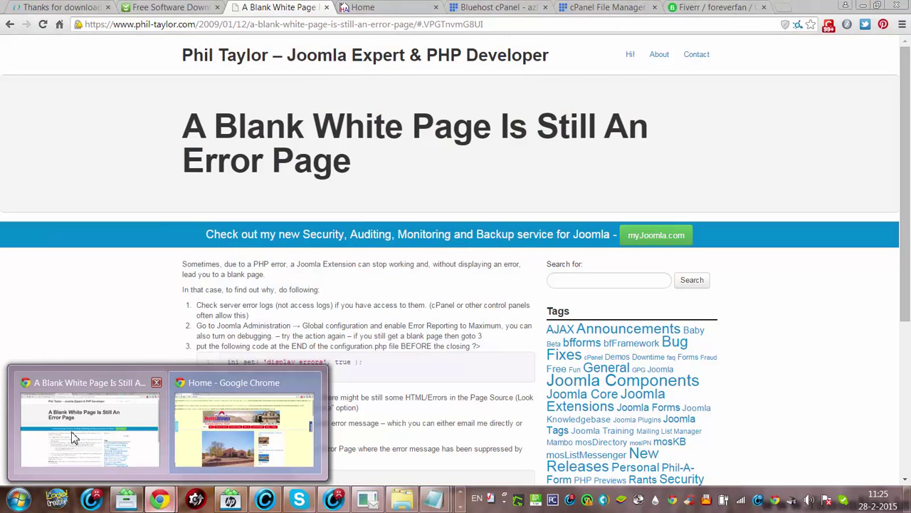
pyautogui.click(74, 436)
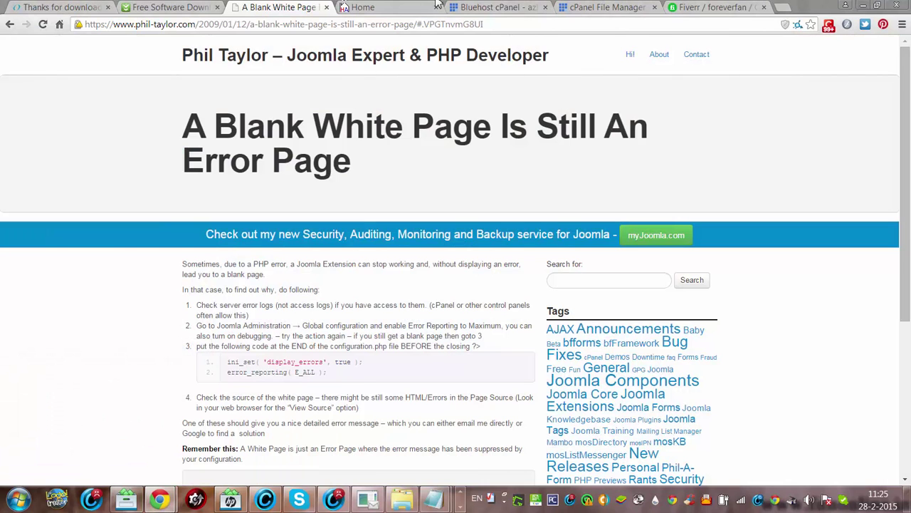
pyautogui.click(580, 9)
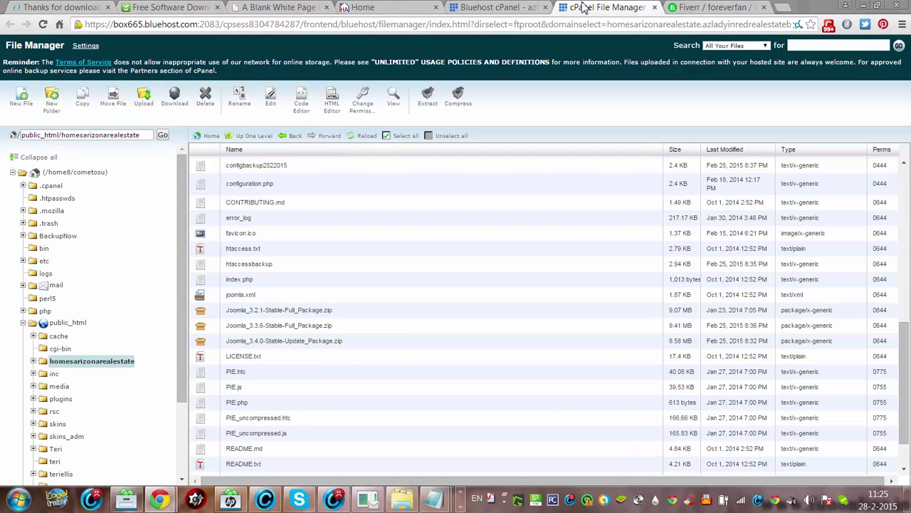
pyautogui.scroll(-1, 605, 367)
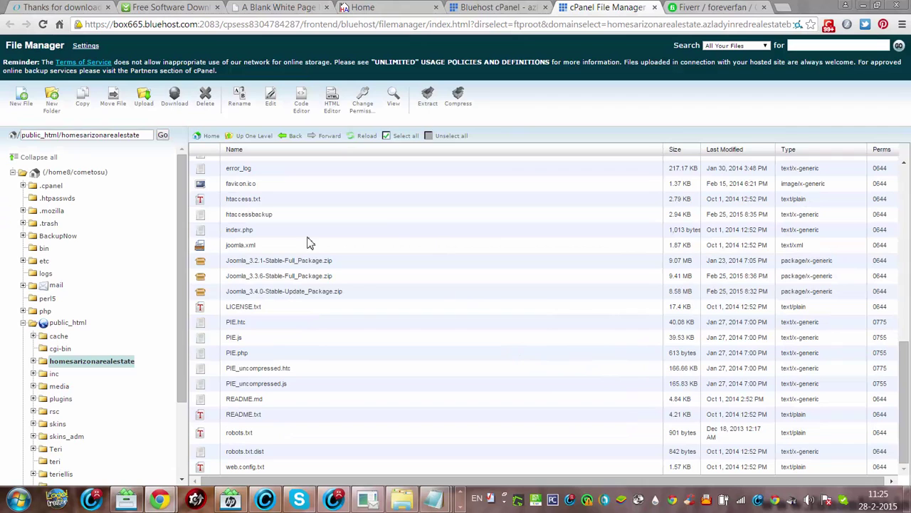
pyautogui.click(283, 275)
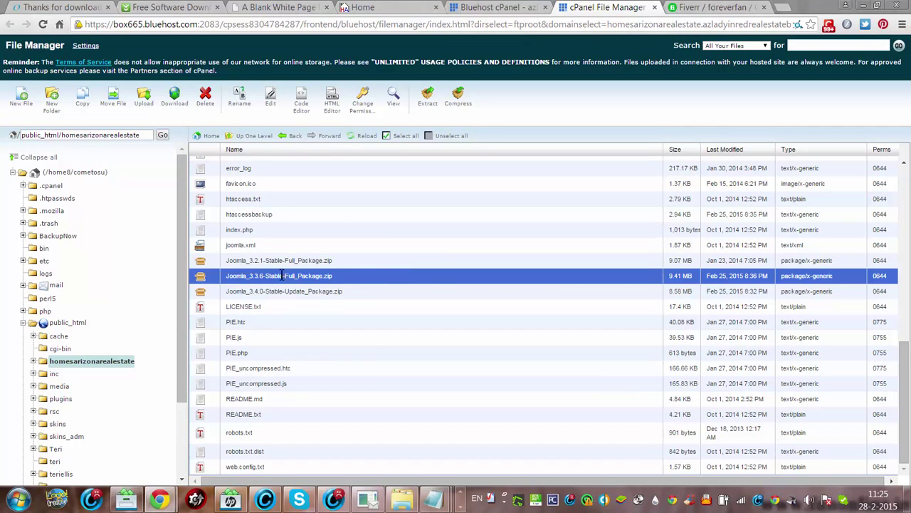
pyautogui.rightClick(266, 278)
pyautogui.click(266, 278)
pyautogui.rightClick(266, 277)
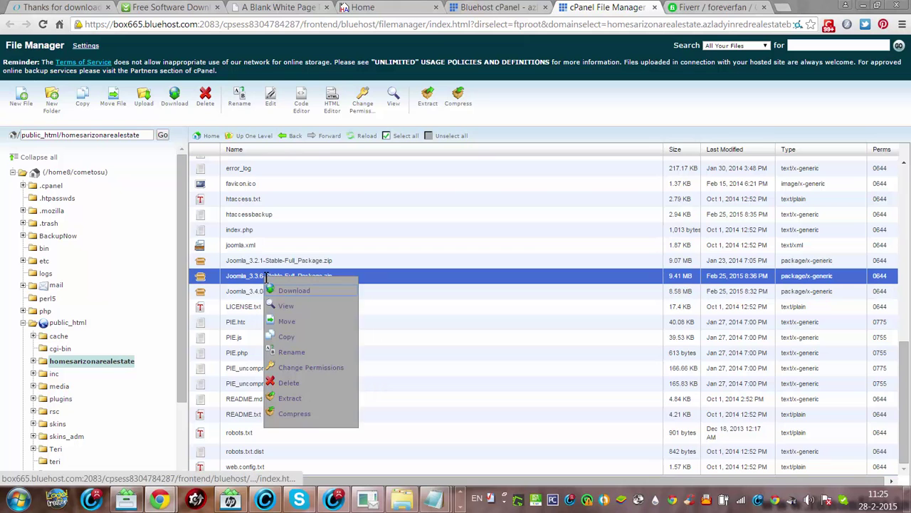
pyautogui.click(302, 400)
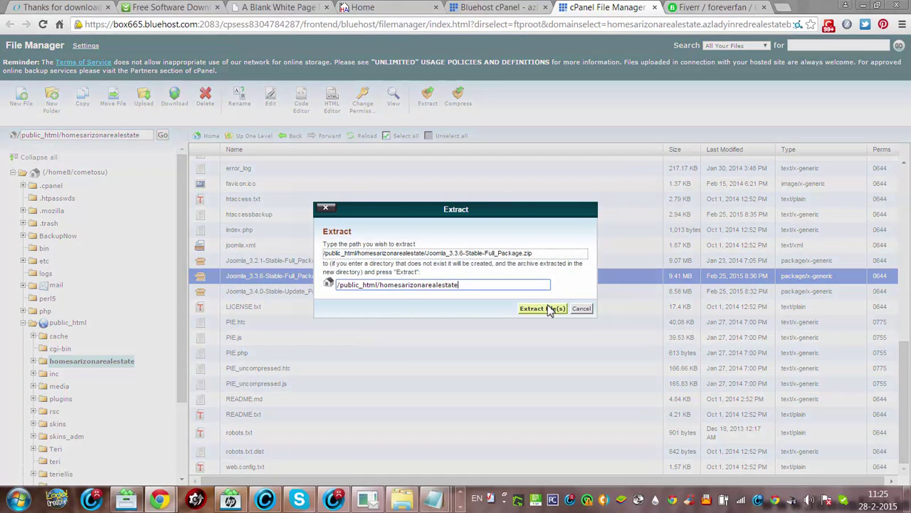
pyautogui.click(548, 311)
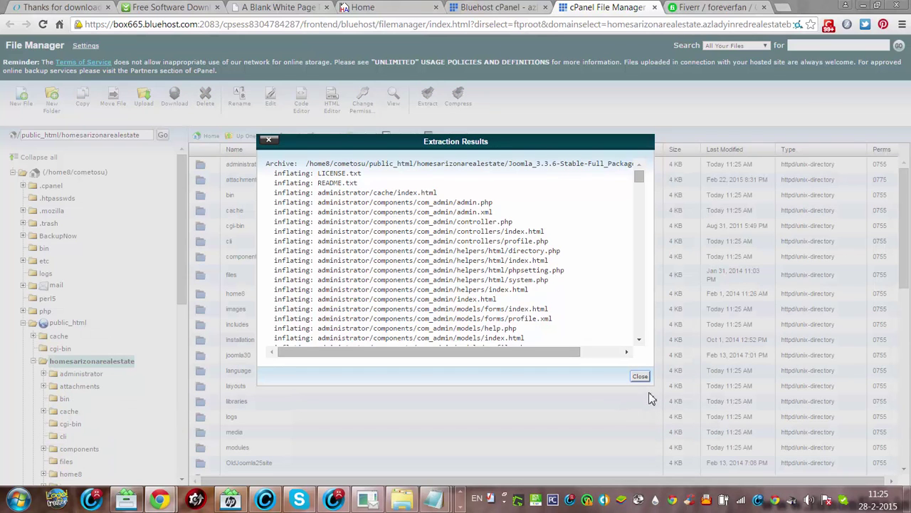
pyautogui.click(640, 377)
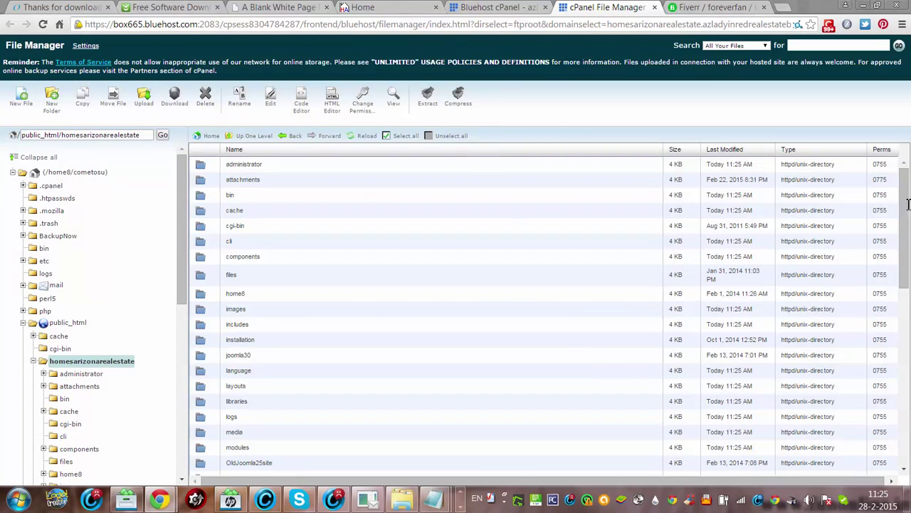
# - Delete the installation folder from public_html/homesarizonarealestate
pyautogui.moveTo(908, 205); pyautogui.dragTo(427, 242)
pyautogui.click(690, 105)
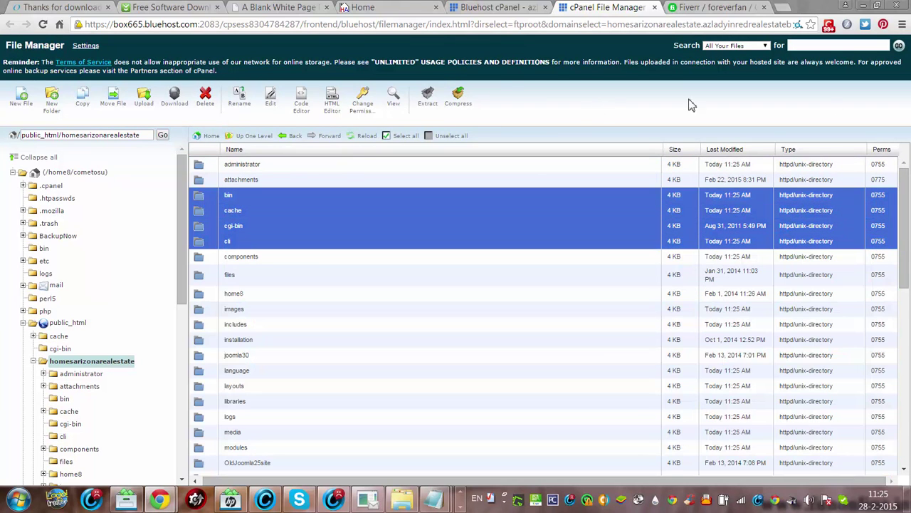
pyautogui.moveTo(903, 183); pyautogui.dragTo(906, 215)
pyautogui.click(230, 258)
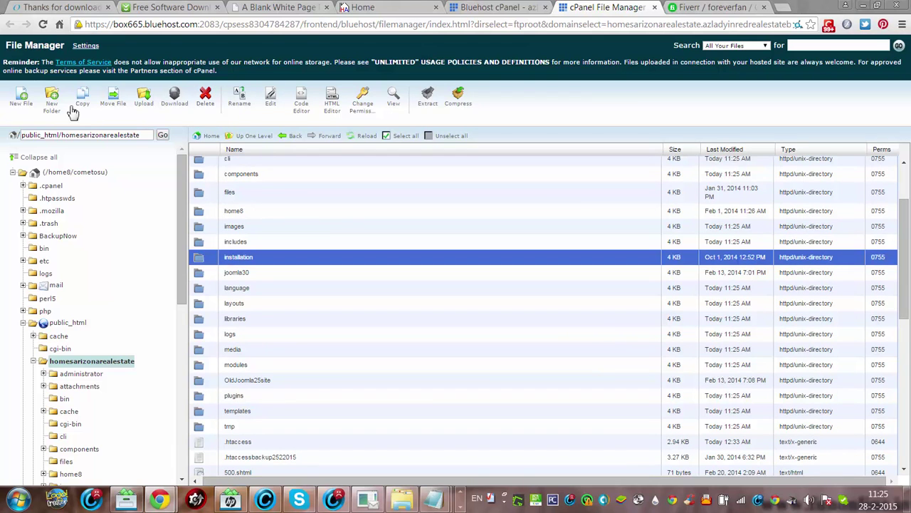
pyautogui.click(205, 97)
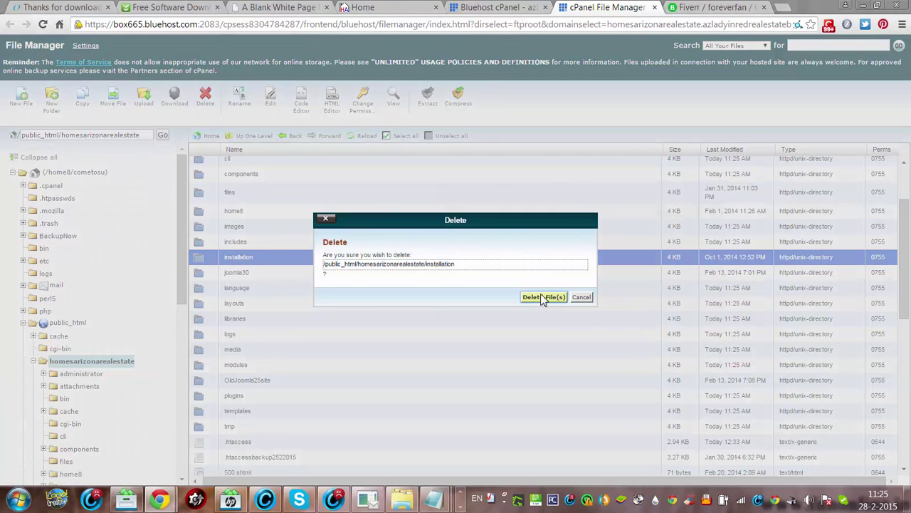
pyautogui.click(542, 298)
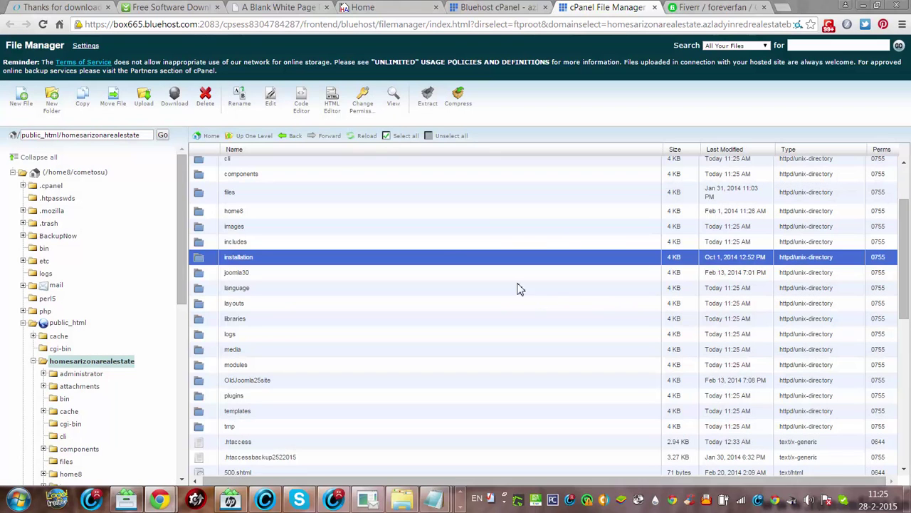
pyautogui.click(346, 7)
pyautogui.click(499, 7)
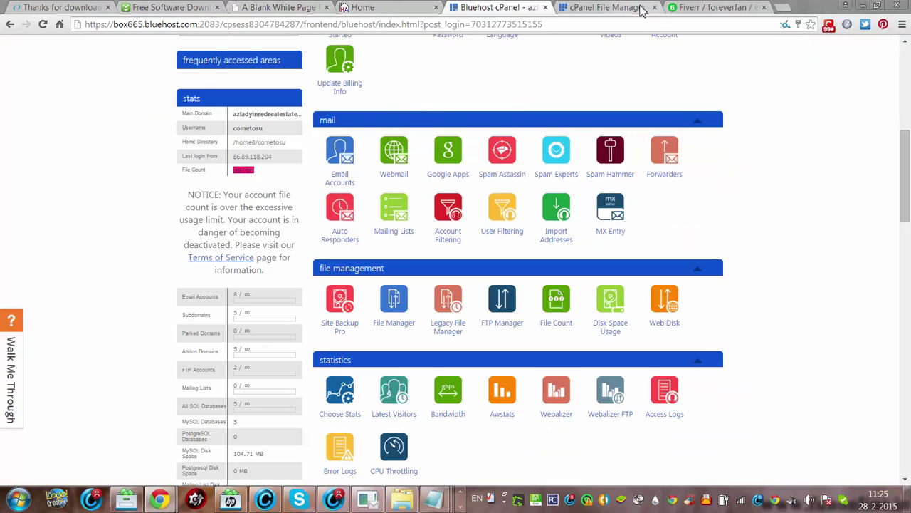
pyautogui.click(700, 7)
pyautogui.click(576, 7)
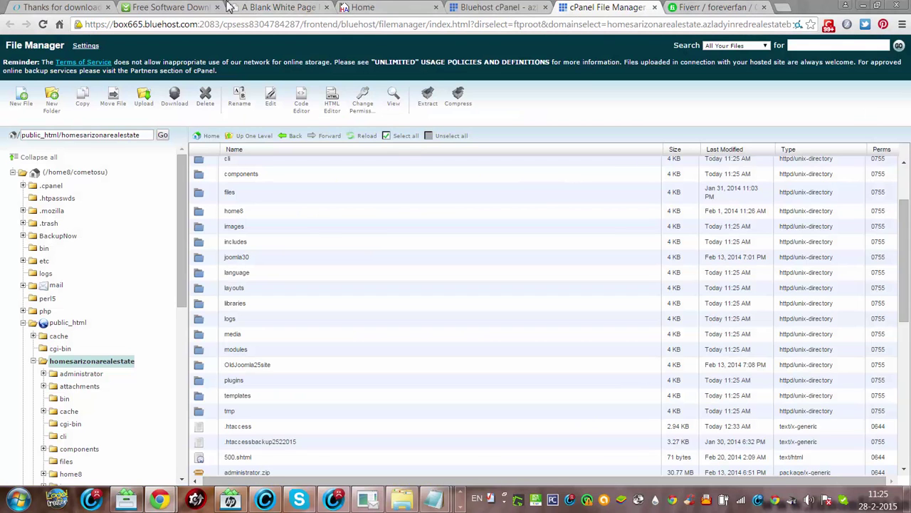
# - Return to the site's Home page in this browser window and load homesazre.com/administrator
pyautogui.click(340, 9)
pyautogui.click(326, 23)
pyautogui.click(326, 24)
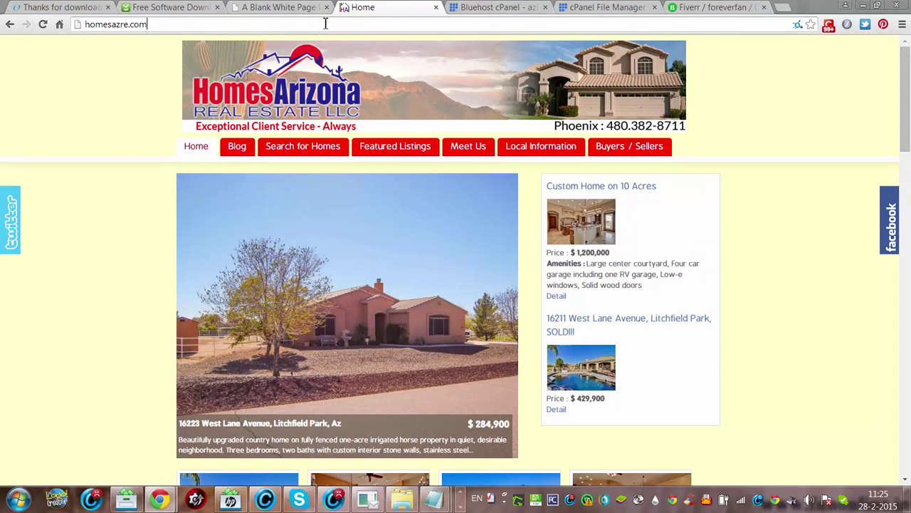
pyautogui.write('/administrator')
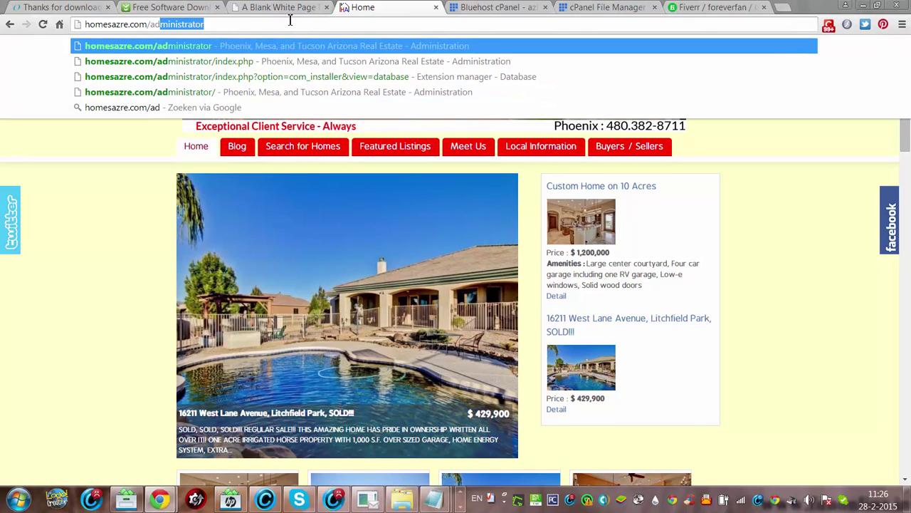
pyautogui.press('Return')
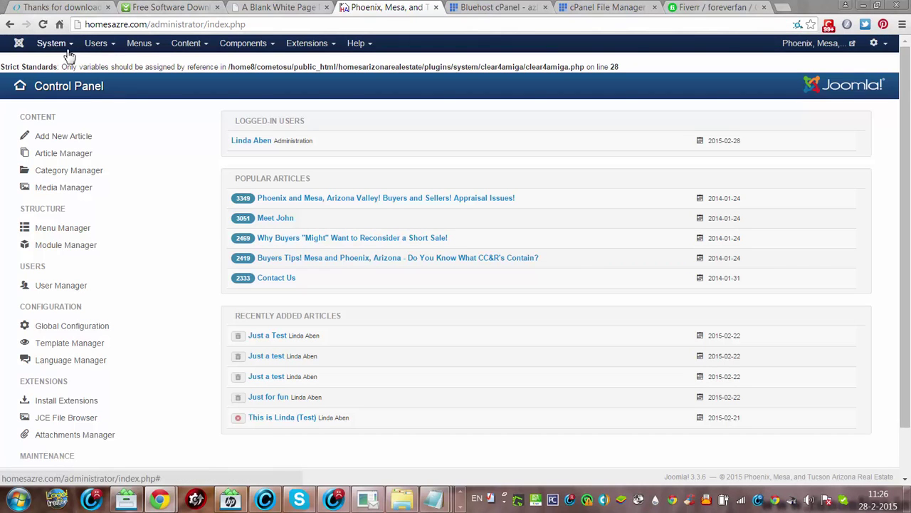
# - Open the Server settings of the Joomla Global Configuration
pyautogui.click(44, 47)
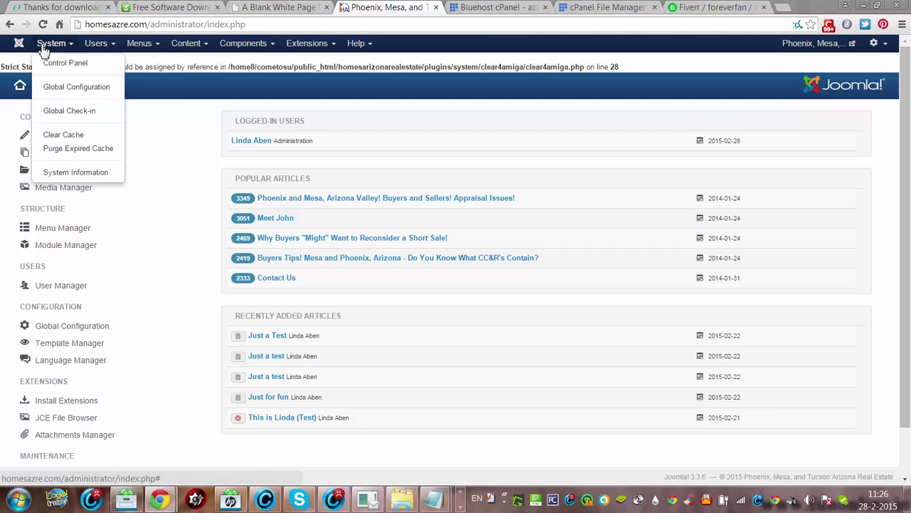
pyautogui.click(98, 88)
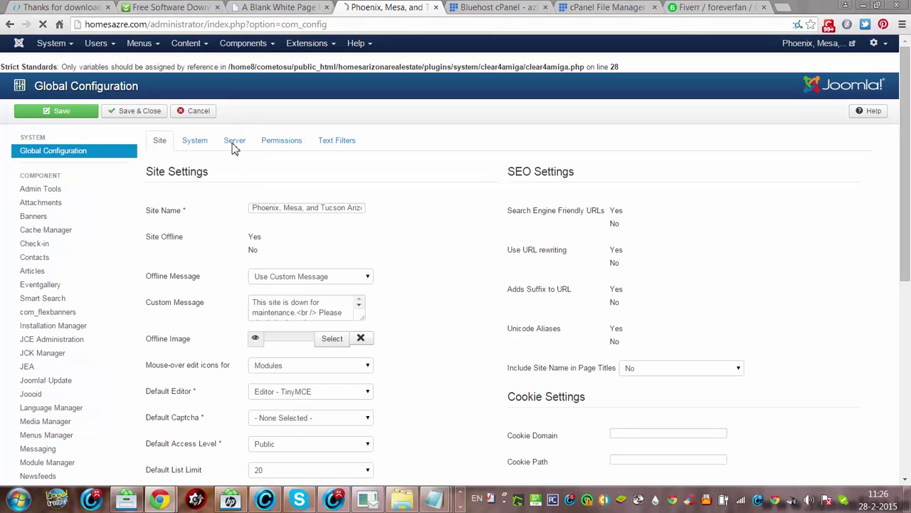
pyautogui.click(235, 144)
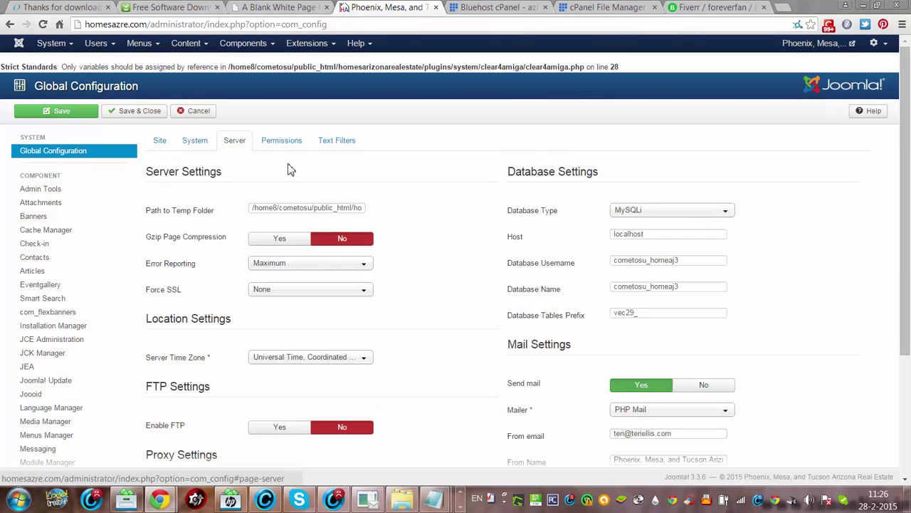
# - Set Error Reporting to Simple in the Server settings and save the Global Configuration
pyautogui.click(276, 266)
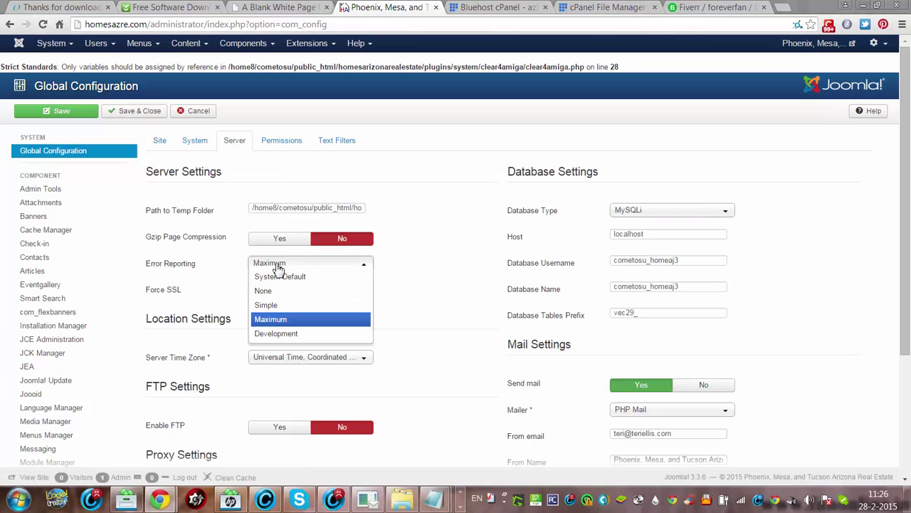
pyautogui.click(265, 305)
pyautogui.click(62, 114)
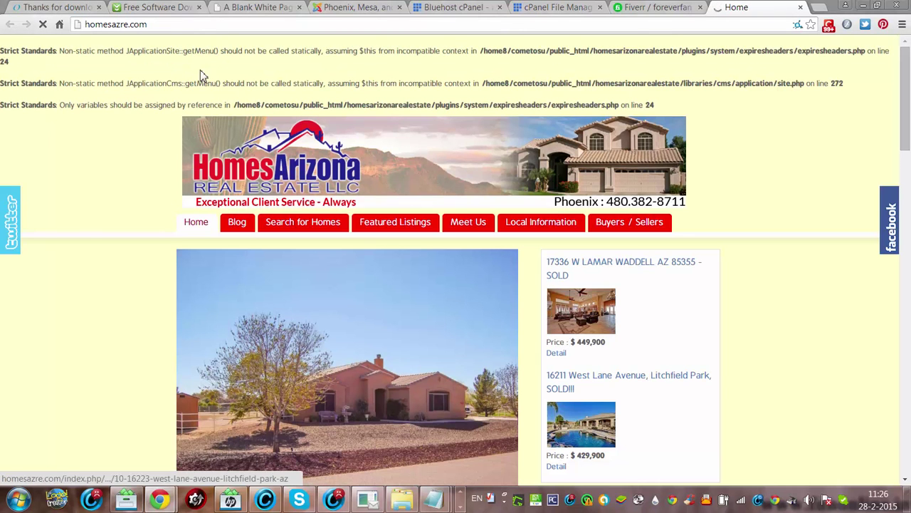
# - Return to the Global Configuration, set Error Reporting to None, and save the change
pyautogui.click(352, 7)
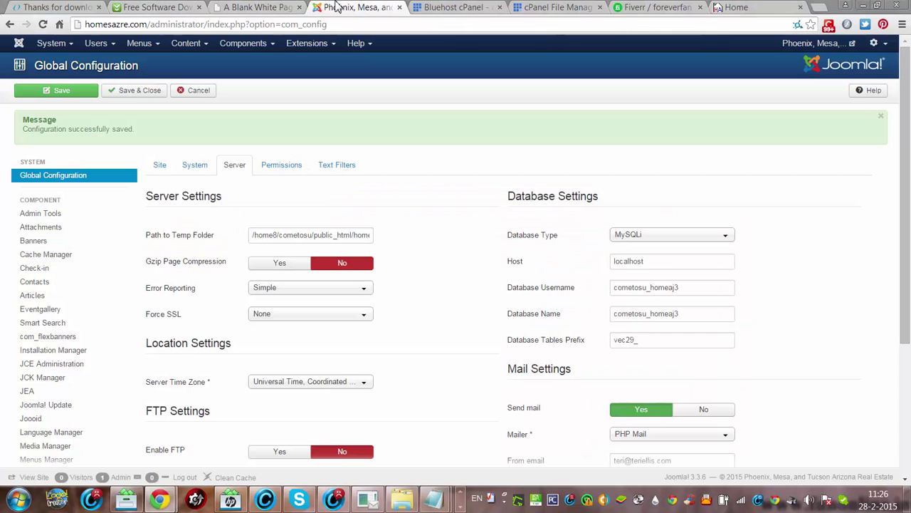
pyautogui.click(292, 287)
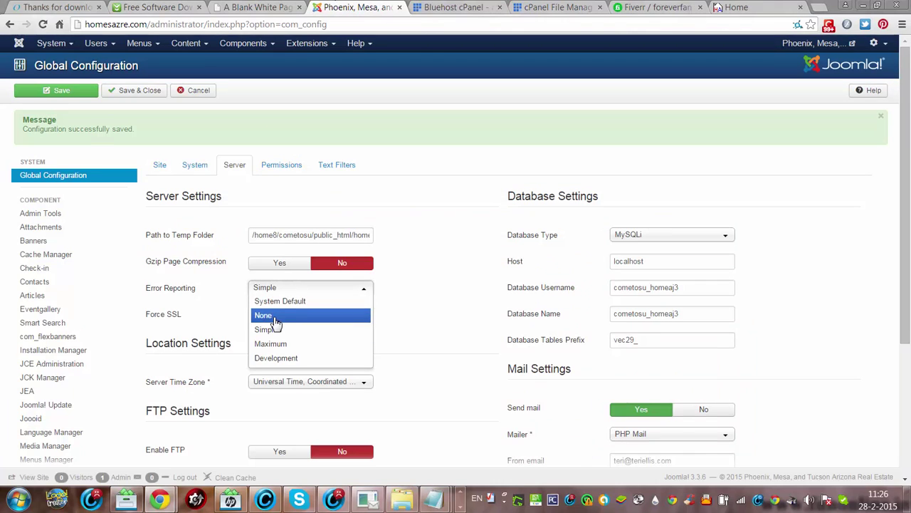
pyautogui.click(302, 314)
pyautogui.click(62, 91)
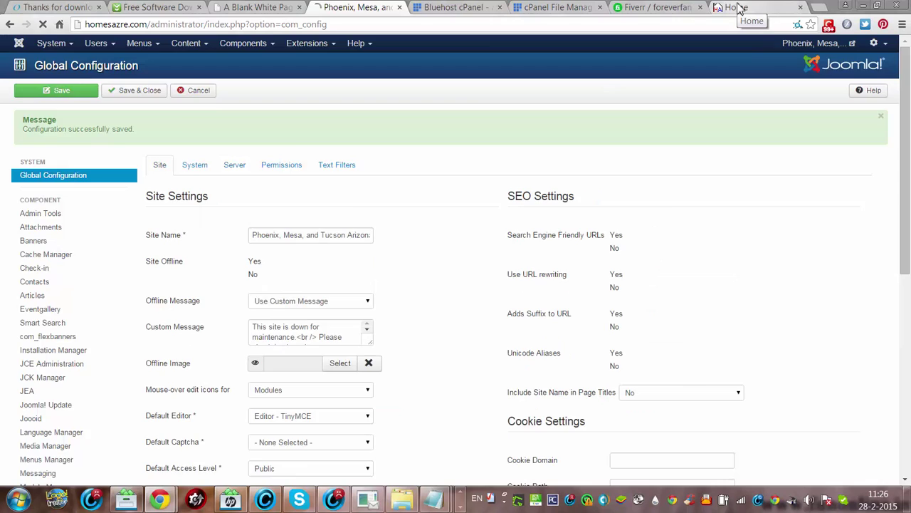
# - Reload the homesazre.com home page and check it from top to bottom for remaining PHP messages
pyautogui.click(737, 8)
pyautogui.click(717, 30)
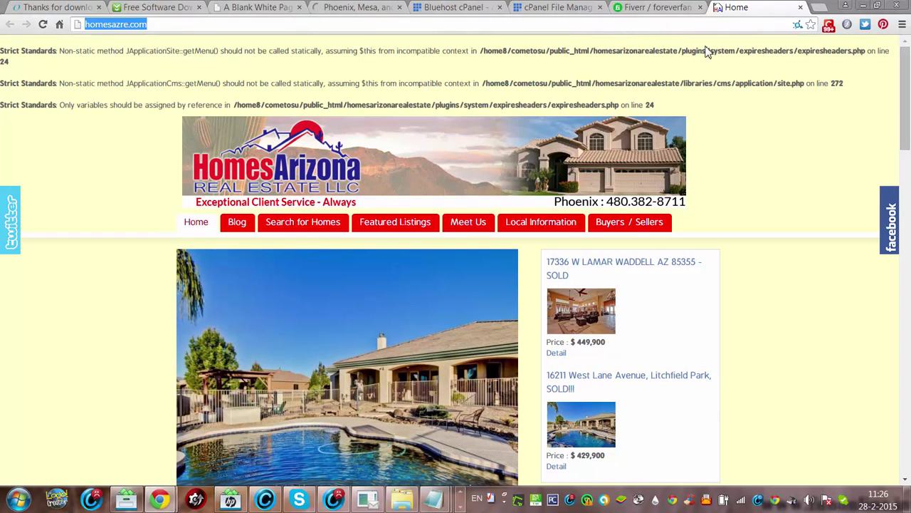
pyautogui.press('Return')
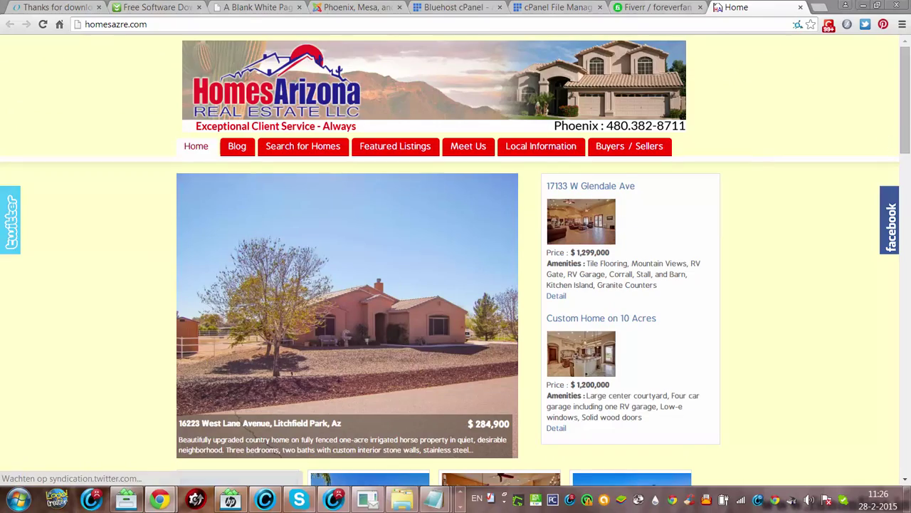
pyautogui.scroll(-15, 449, 285)
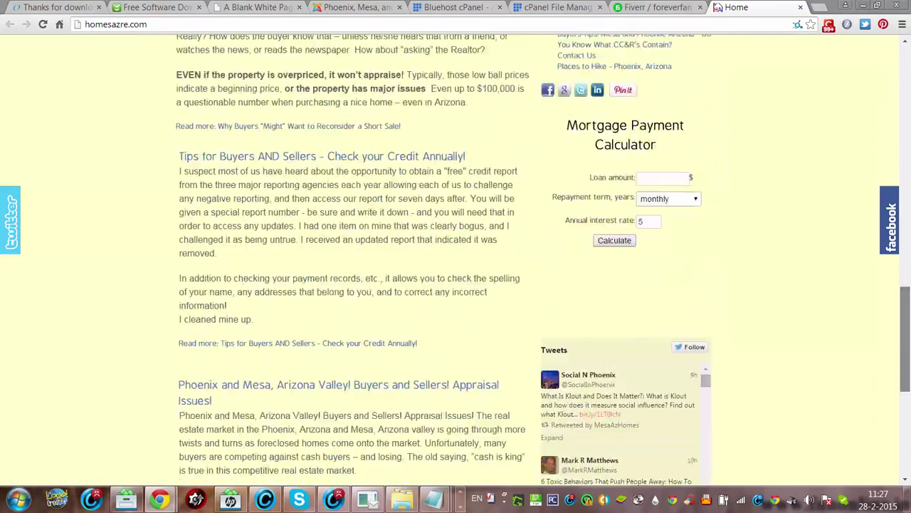
pyautogui.scroll(-5, 449, 285)
pyautogui.press('Home')
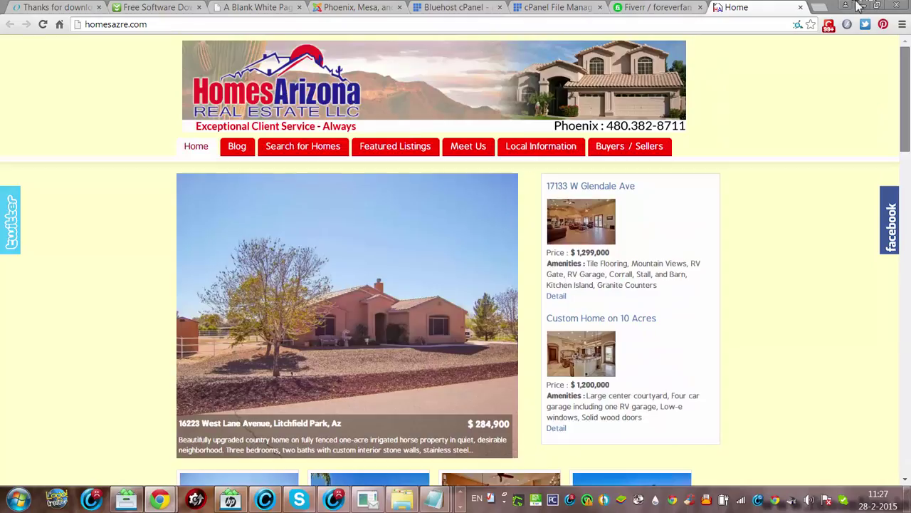
# - Go back to the Global Configuration, then save and close it
pyautogui.click(341, 7)
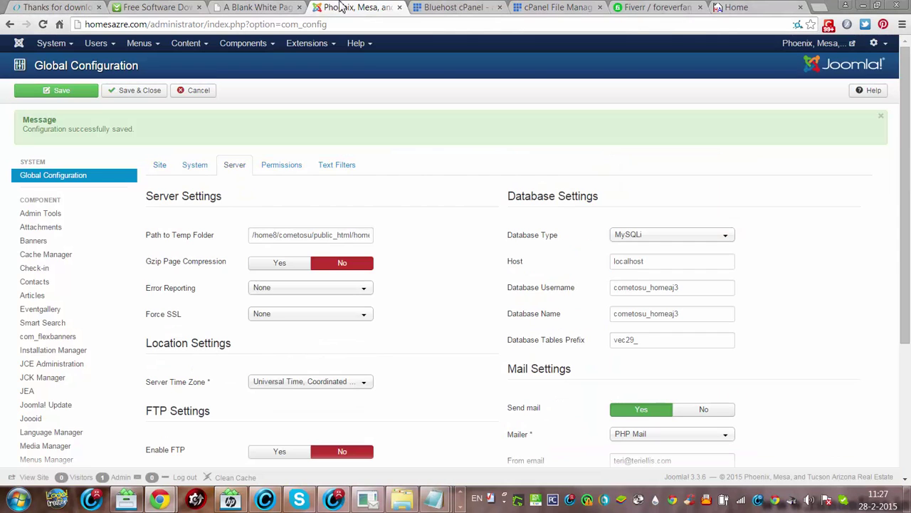
pyautogui.click(131, 92)
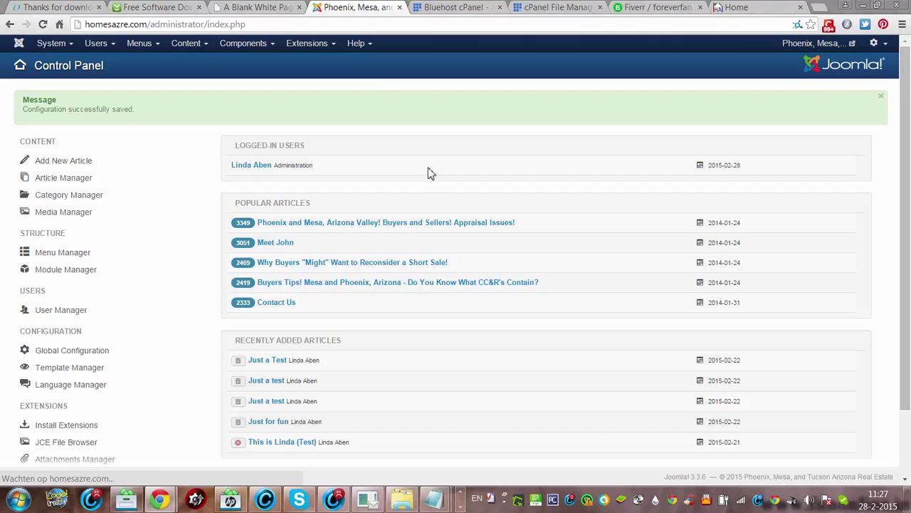
# - Check the site's database in the Extension Manager and apply Fix to the version mismatch
pyautogui.click(300, 46)
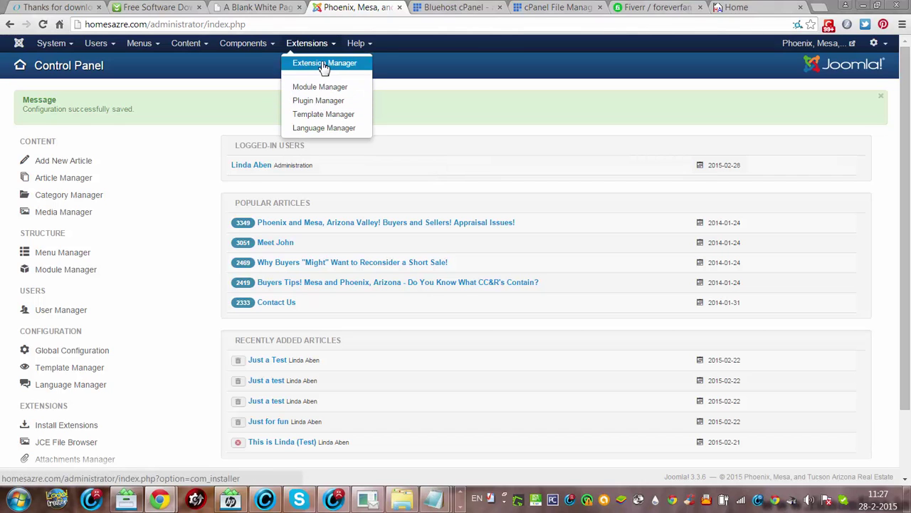
pyautogui.click(324, 64)
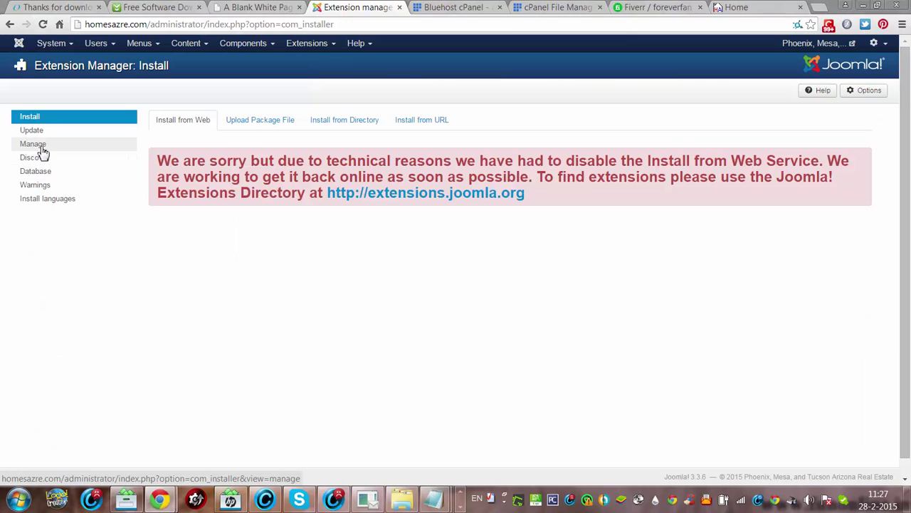
pyautogui.click(43, 174)
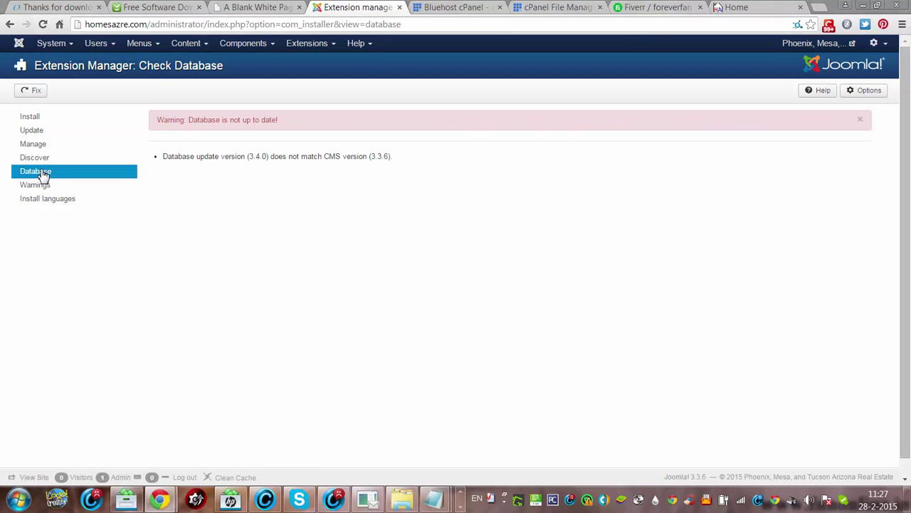
pyautogui.click(35, 95)
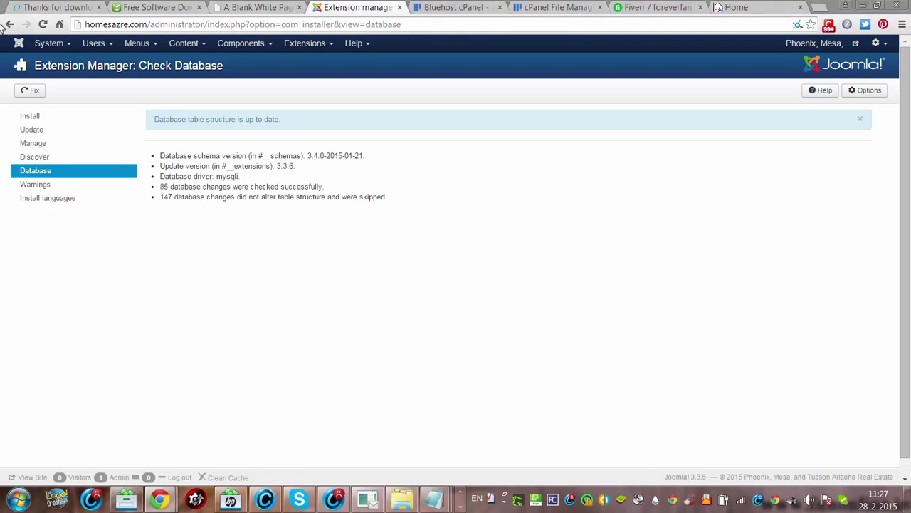
# - Return to the Control Panel and open System Information to check the Joomla version
pyautogui.click(47, 43)
pyautogui.click(45, 64)
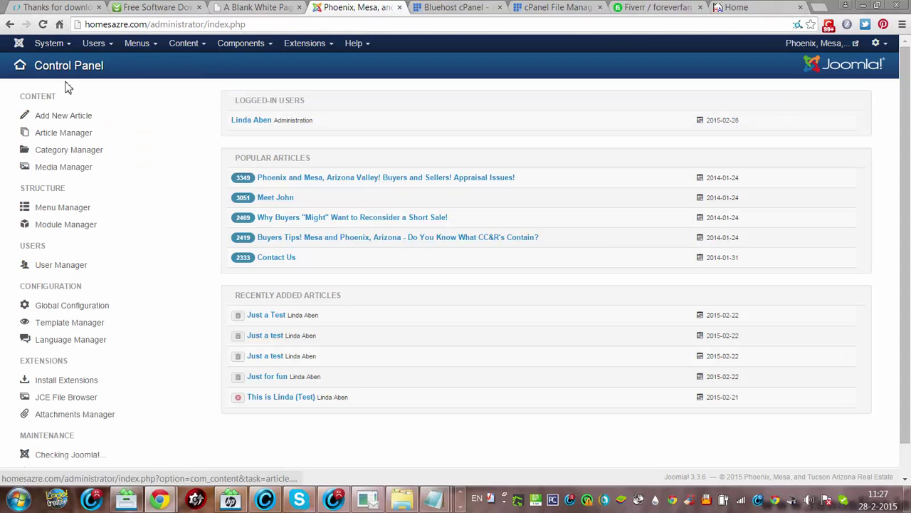
pyautogui.click(50, 43)
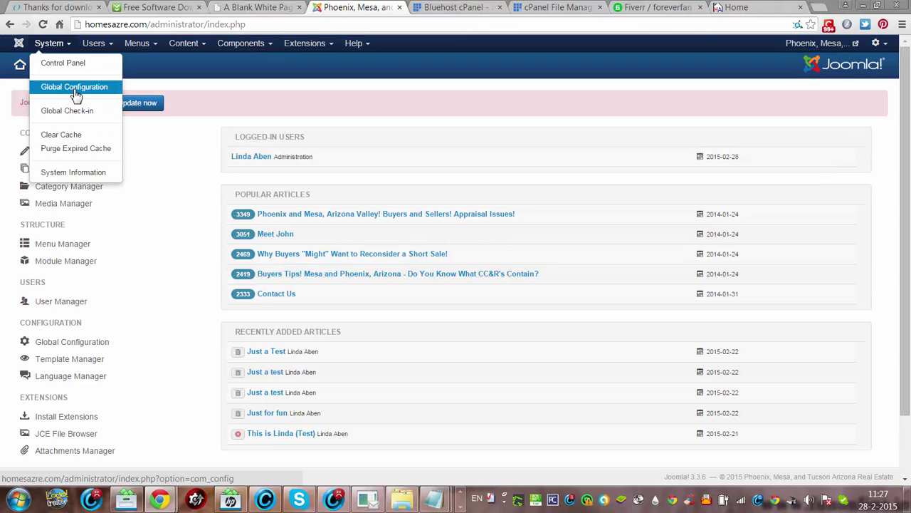
pyautogui.click(89, 173)
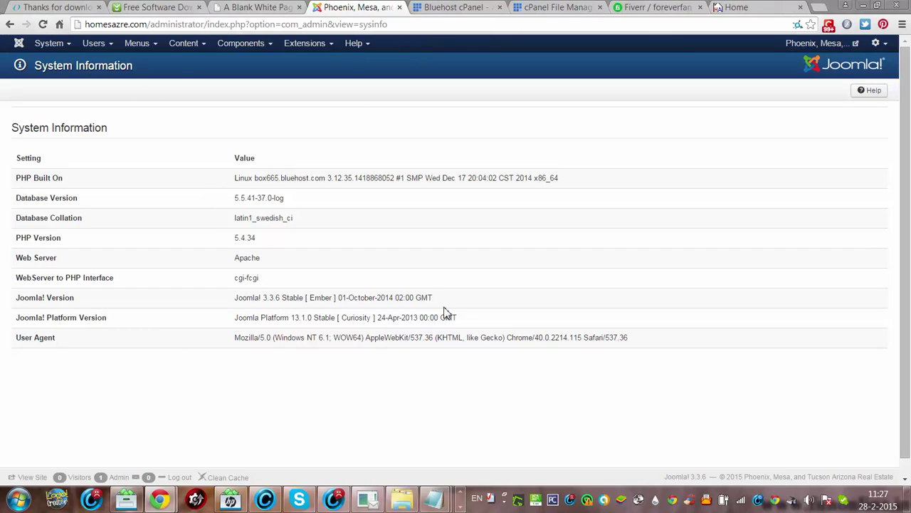
# - Look over the whole public home page of the site once more, and return to System Information
pyautogui.click(755, 8)
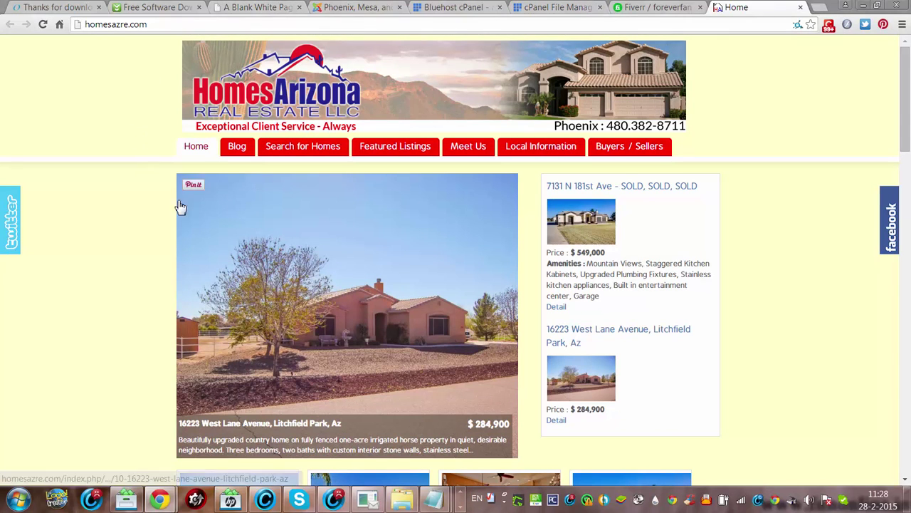
pyautogui.scroll(-6, 106, 281)
pyautogui.scroll(-10, 98, 279)
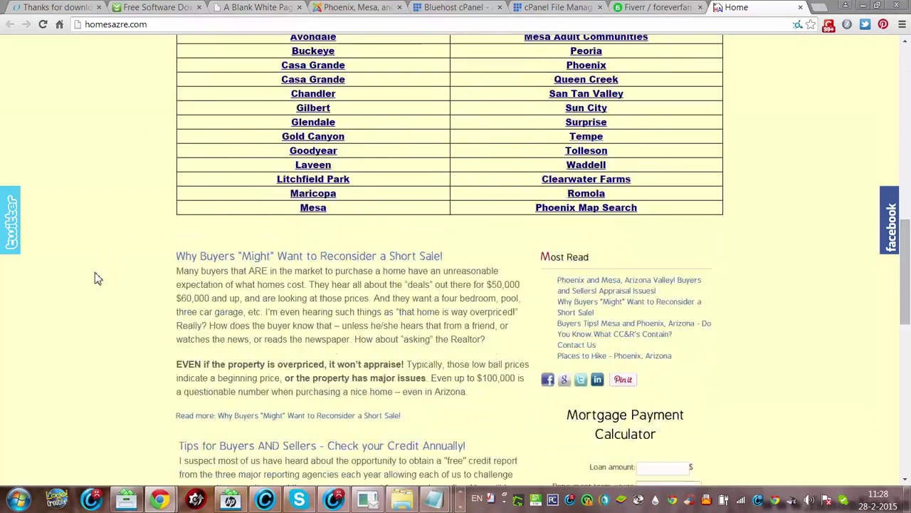
pyautogui.scroll(3, 104, 273)
pyautogui.scroll(15, 106, 271)
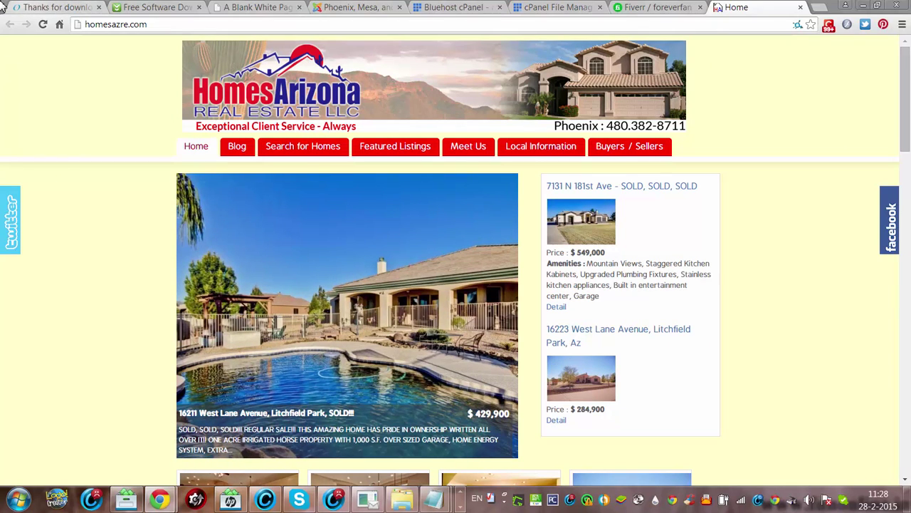
pyautogui.click(337, 7)
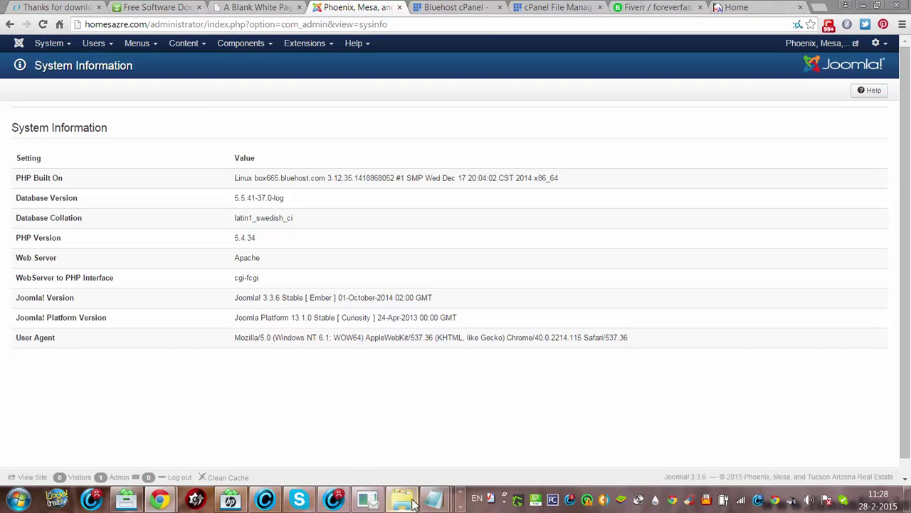
pyautogui.click(461, 505)
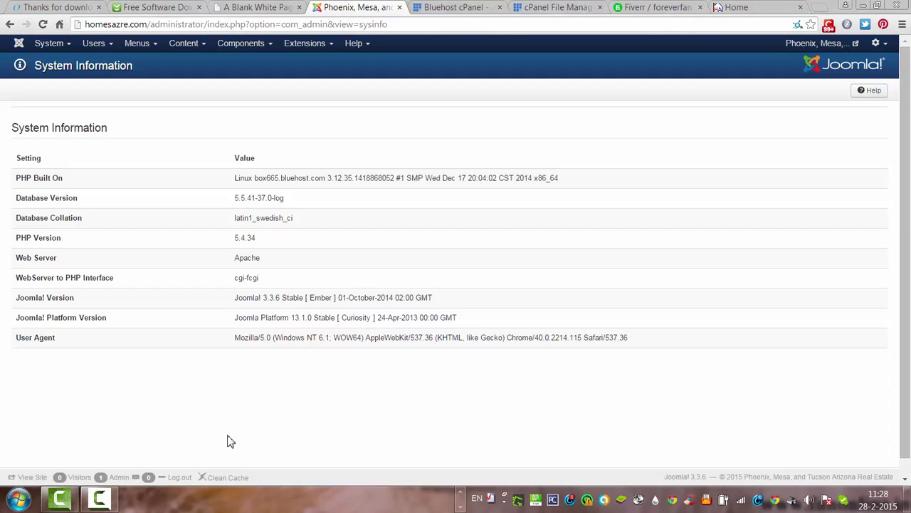
pyautogui.rightClick(156, 326)
pyautogui.click(64, 407)
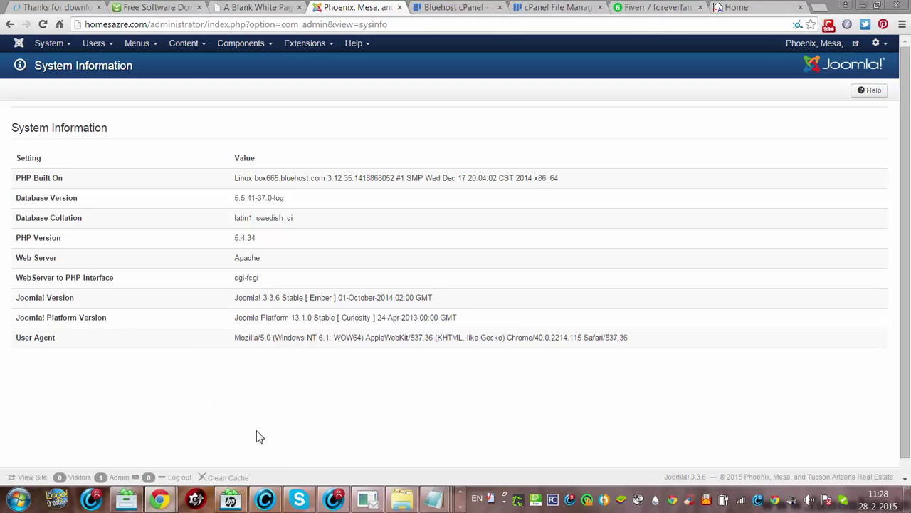